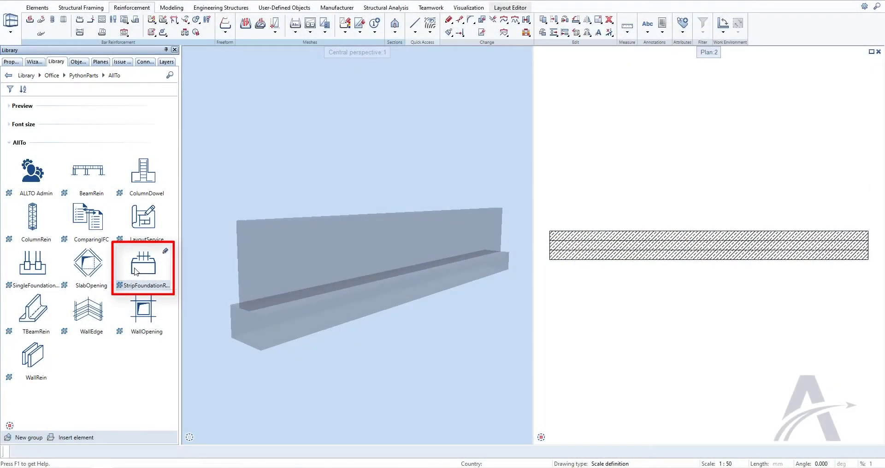
# Open StripFoundationRein from the Office > PythonParts > AllTo library.
pyautogui.click(137, 272)
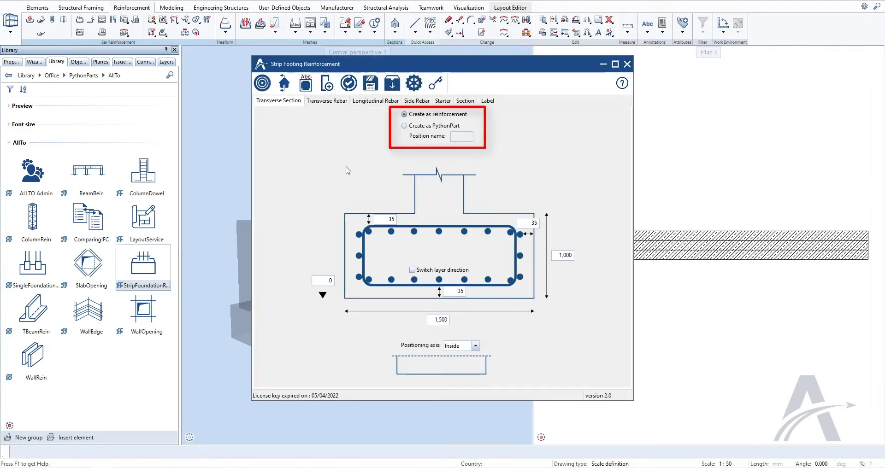
# Create the reinforcement as a PythonPart with position name ST01.
pyautogui.click(405, 128)
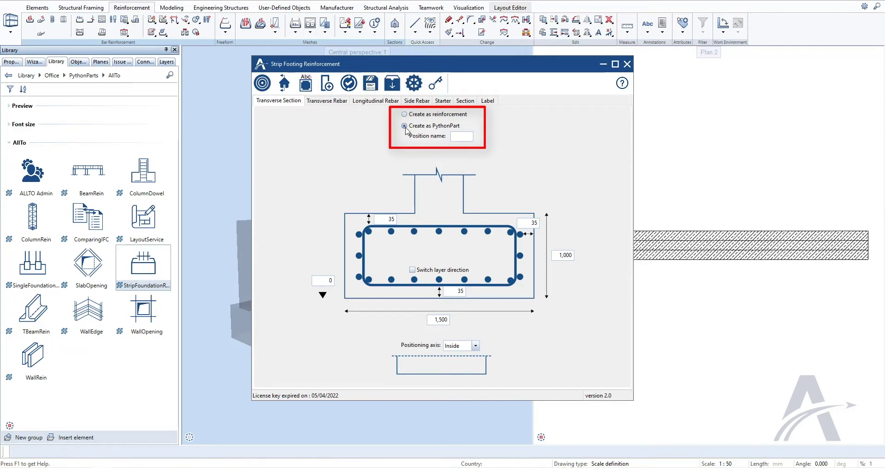
pyautogui.click(461, 136)
pyautogui.write('ST01')
pyautogui.click(464, 136)
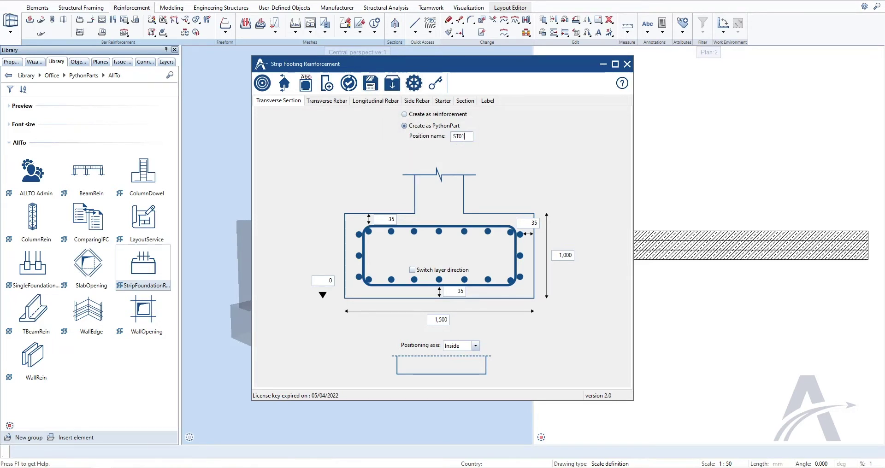
pyautogui.moveTo(558, 254); pyautogui.dragTo(587, 257)
pyautogui.moveTo(431, 319); pyautogui.dragTo(456, 323)
pyautogui.moveTo(320, 281); pyautogui.dragTo(344, 281)
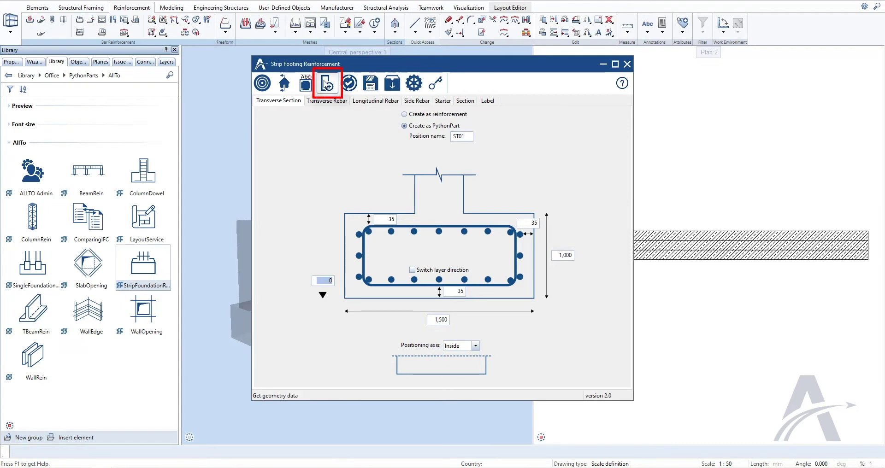
# Take the section geometry from the foundation and wall above: height 600, width 900, offset -600.
pyautogui.click(325, 84)
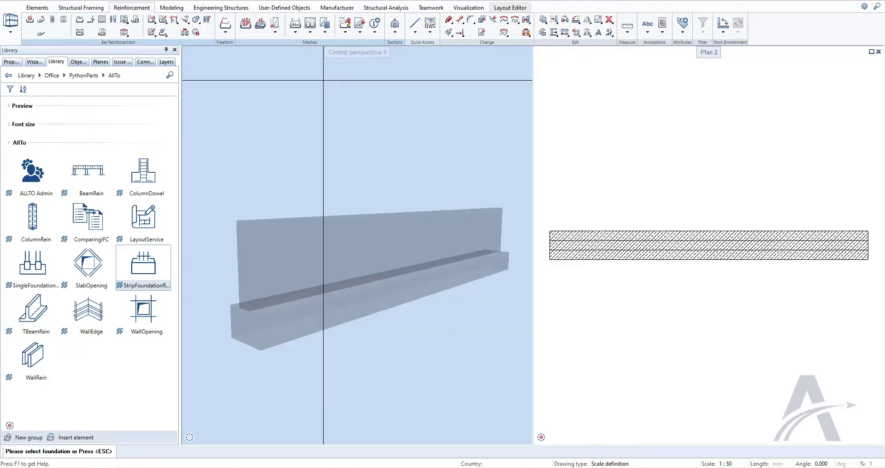
pyautogui.click(375, 357)
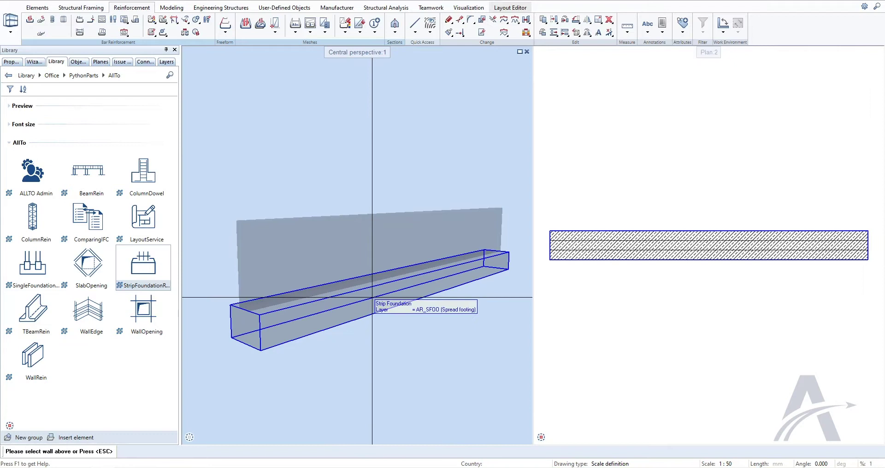
pyautogui.click(374, 240)
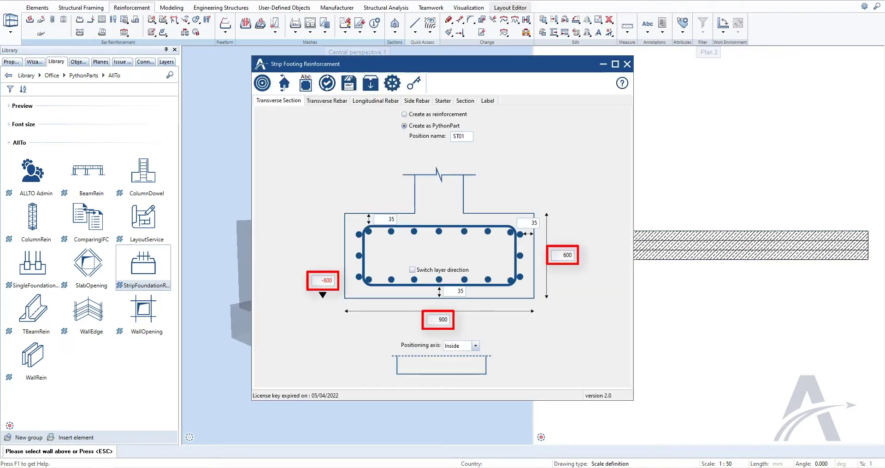
# Set the top, side and bottom concrete covers to 50.
pyautogui.doubleClick(387, 220)
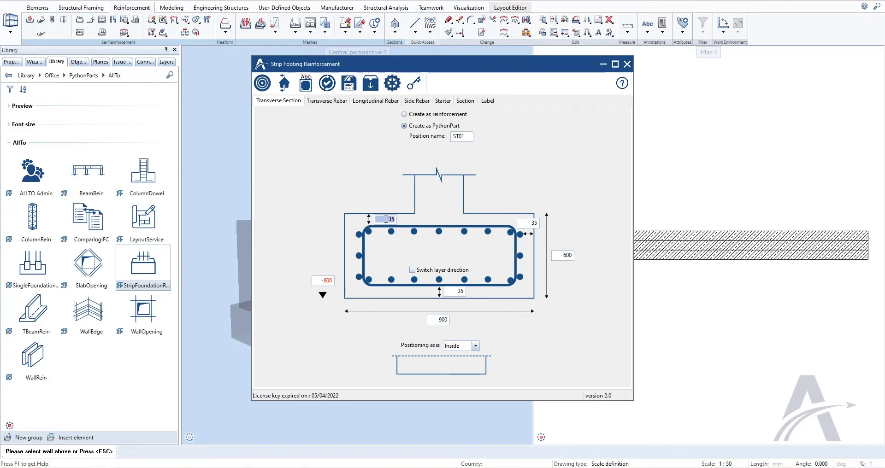
pyautogui.write('50')
pyautogui.doubleClick(526, 223)
pyautogui.write('50')
pyautogui.doubleClick(456, 293)
pyautogui.write('50')
# Leave the layer direction unswitched and set the positioning axis to Outside.
pyautogui.click(413, 271)
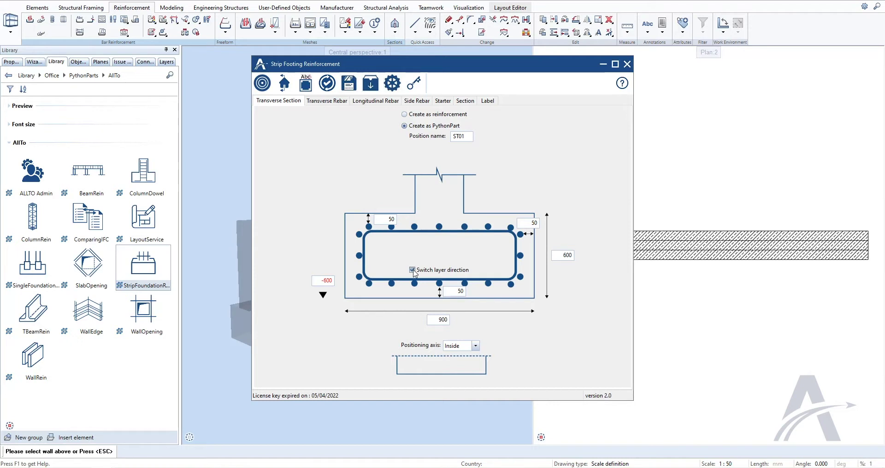
pyautogui.click(412, 271)
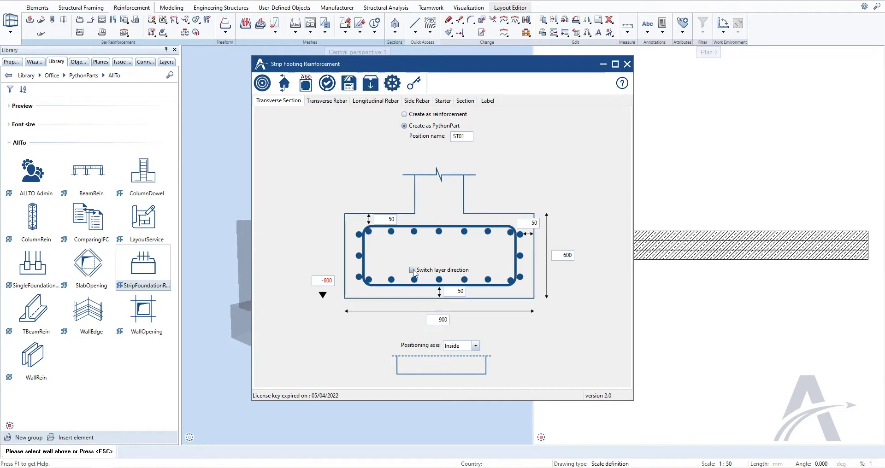
pyautogui.click(476, 346)
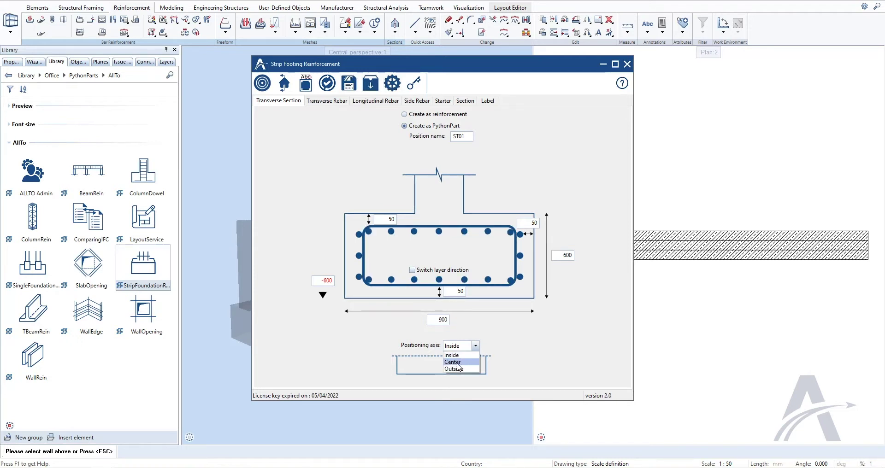
pyautogui.click(458, 364)
pyautogui.click(476, 346)
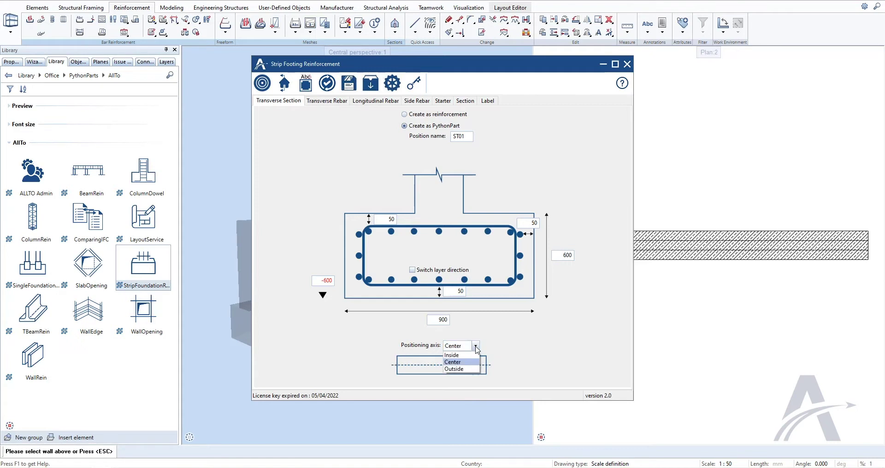
pyautogui.click(454, 369)
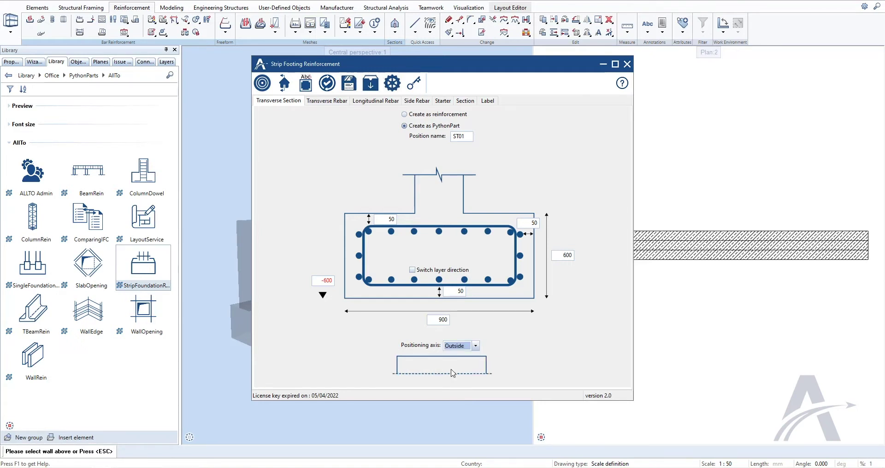
# Place the reinforcement by two points between the footing ends.
pyautogui.click(262, 84)
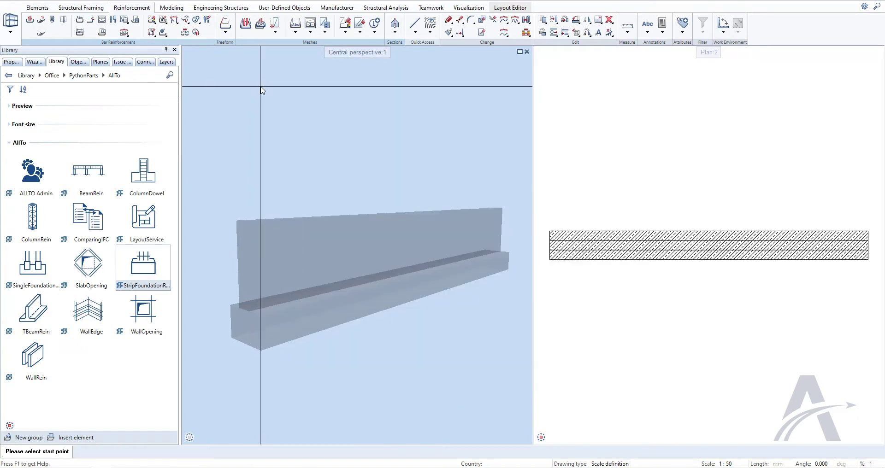
pyautogui.click(549, 260)
pyautogui.click(868, 260)
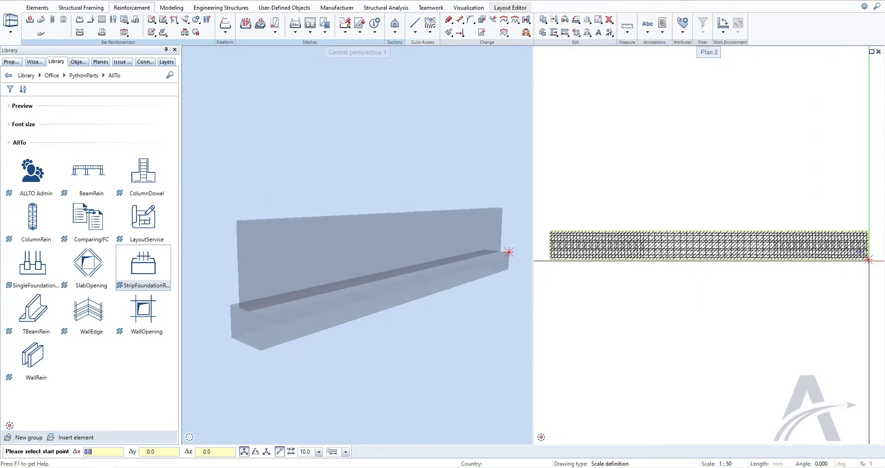
pyautogui.press('Escape')
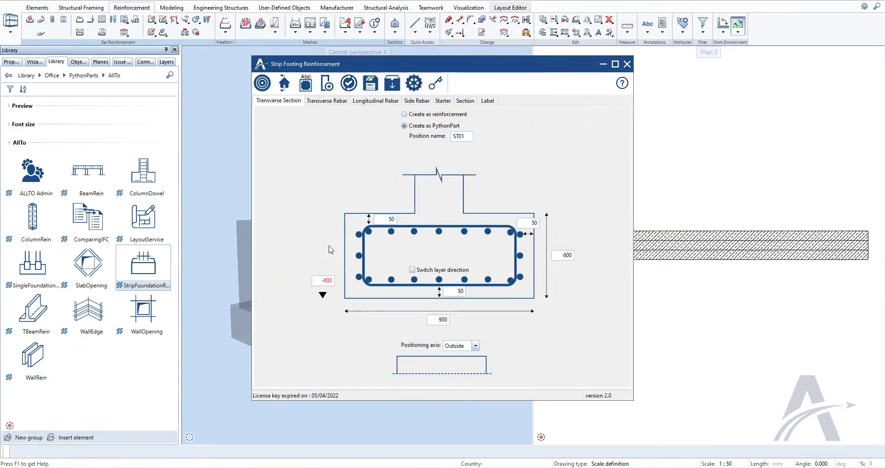
# Change the elevation offset to 1 and place the reinforcement again between the footing corners.
pyautogui.doubleClick(326, 281)
pyautogui.write('1')
pyautogui.click(266, 88)
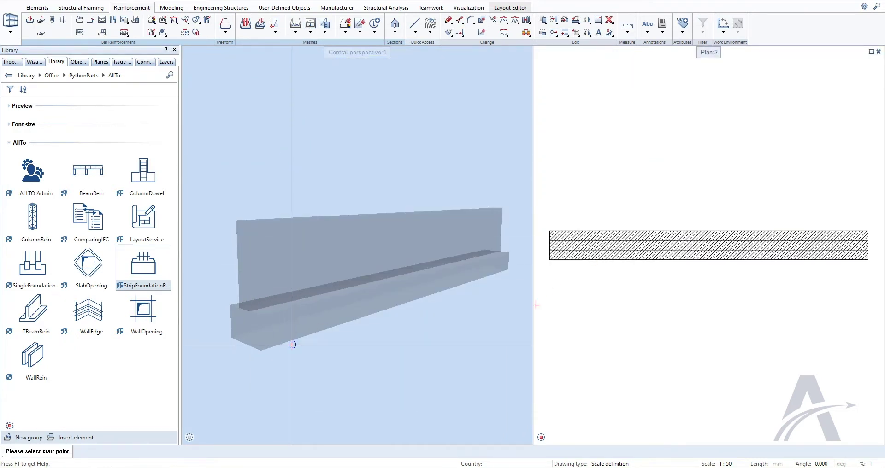
pyautogui.click(261, 351)
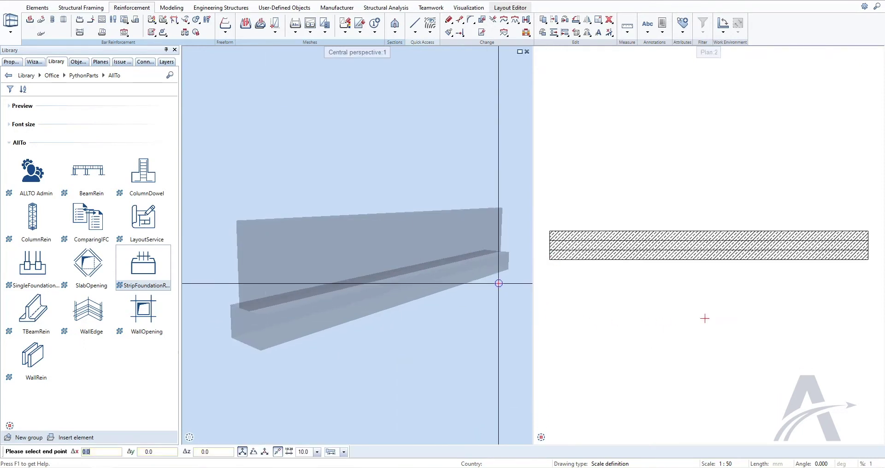
pyautogui.click(507, 270)
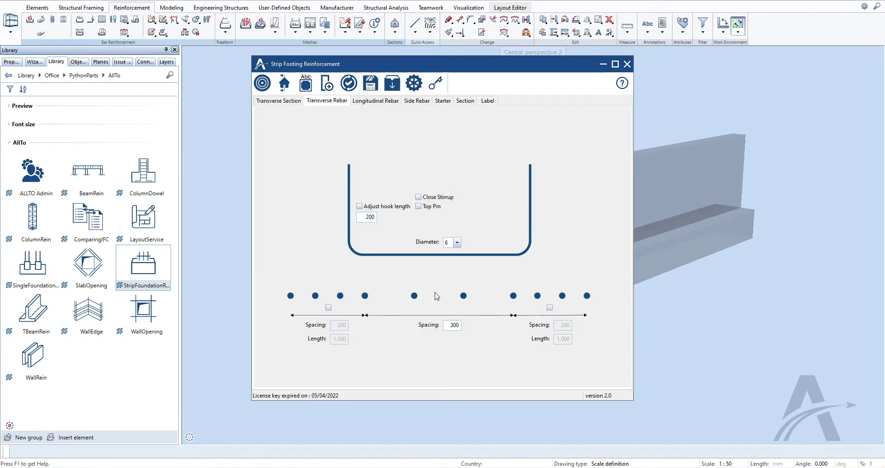
# Set middle stirrup spacing to 200 and add a left end zone of 100 spacing over 3000.
pyautogui.doubleClick(449, 326)
pyautogui.write('200')
pyautogui.click(328, 307)
pyautogui.doubleClick(336, 326)
pyautogui.write('100')
pyautogui.click(333, 340)
pyautogui.doubleClick(333, 340)
pyautogui.write('3000')
# Add a matching right end zone with spacing 100 over length 3000.
pyautogui.click(549, 307)
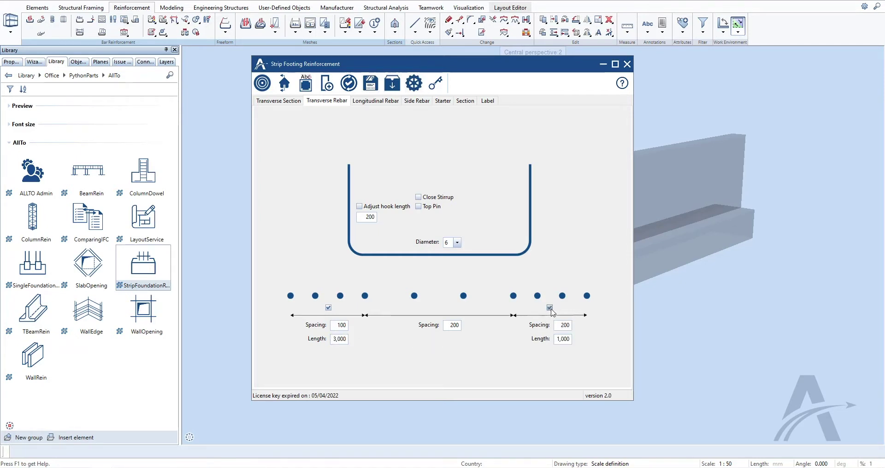
pyautogui.doubleClick(558, 325)
pyautogui.write('100')
pyautogui.doubleClick(557, 339)
pyautogui.write('3000')
# Make the stirrups closed with 100-long 135° hooks and diameter 10.
pyautogui.click(418, 197)
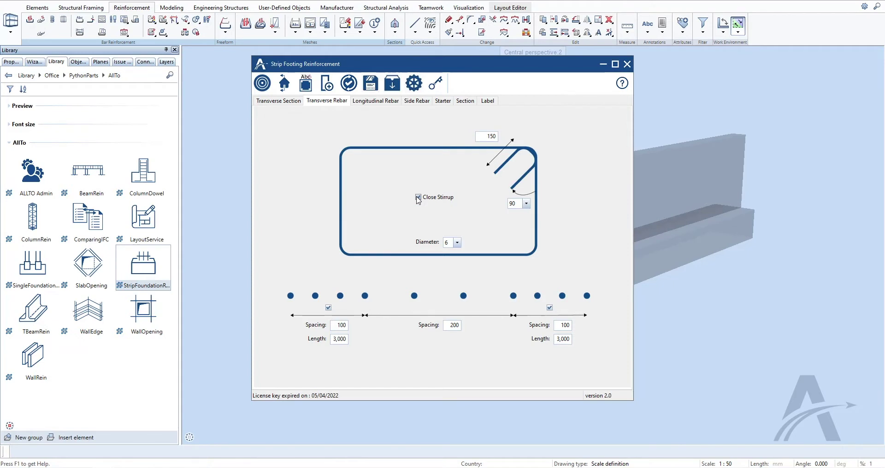
pyautogui.doubleClick(487, 136)
pyautogui.write('100')
pyautogui.click(525, 203)
pyautogui.click(517, 222)
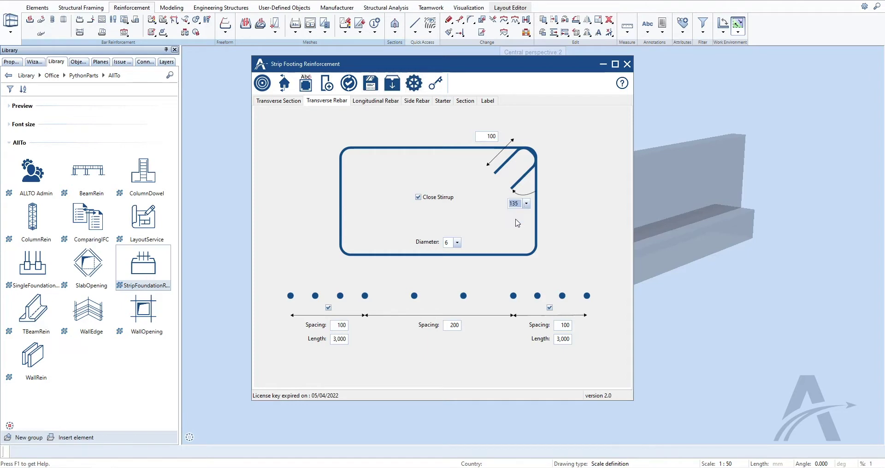
pyautogui.click(457, 243)
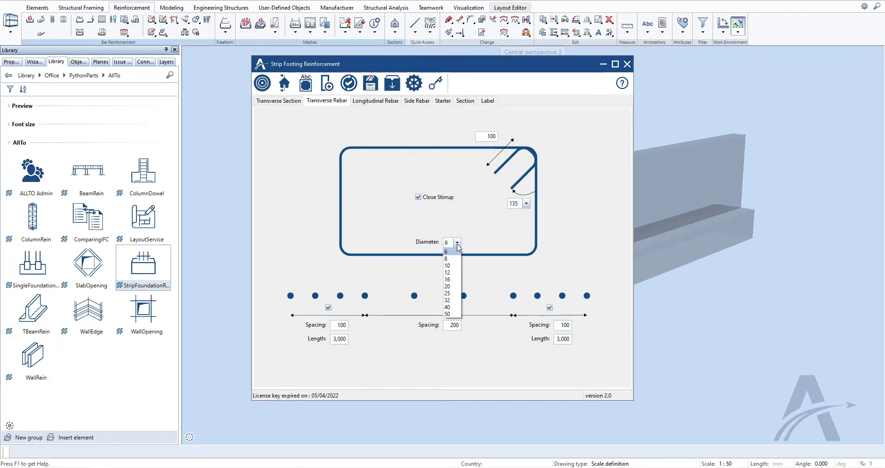
pyautogui.click(448, 266)
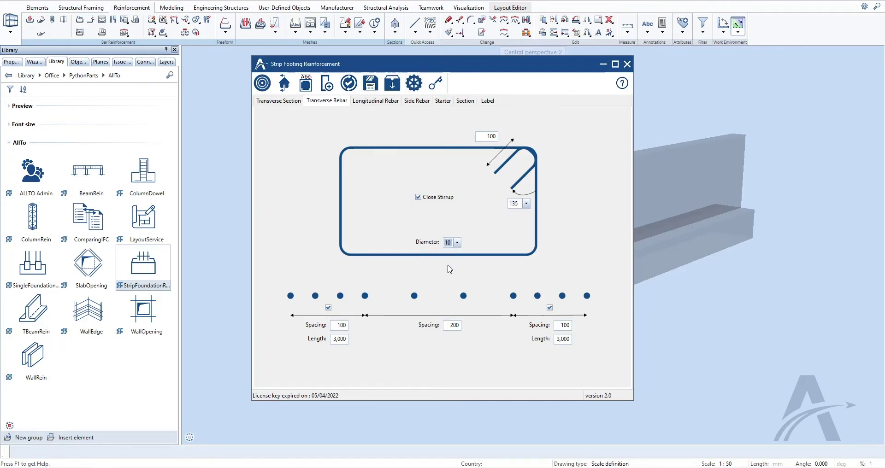
# Place the updated cage between opposite footing corners and orbit to inspect the denser end stirrups.
pyautogui.click(263, 83)
pyautogui.click(358, 393)
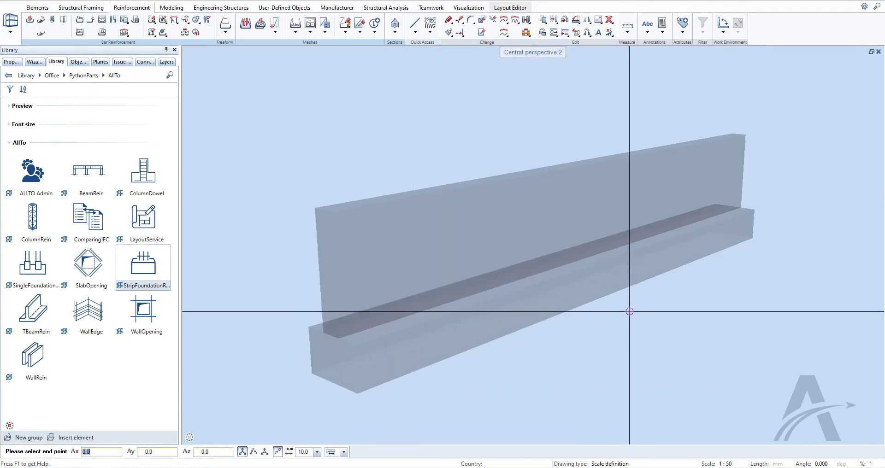
pyautogui.click(752, 239)
pyautogui.press('Escape')
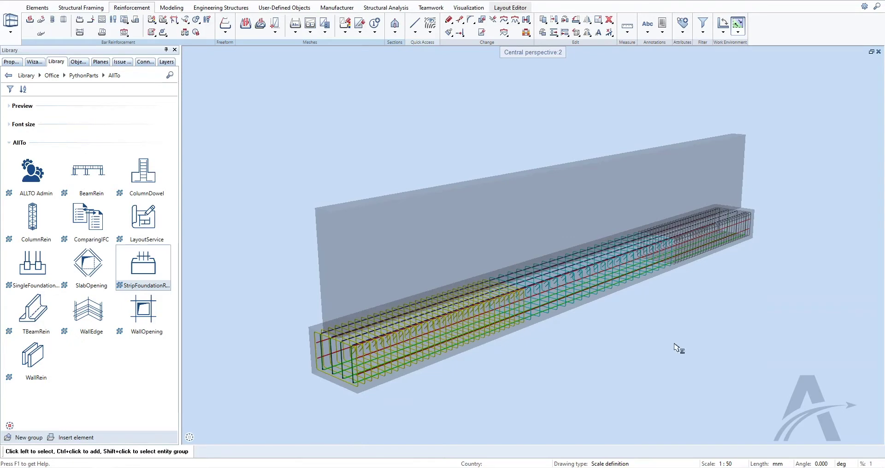
pyautogui.scroll(3, 369, 357)
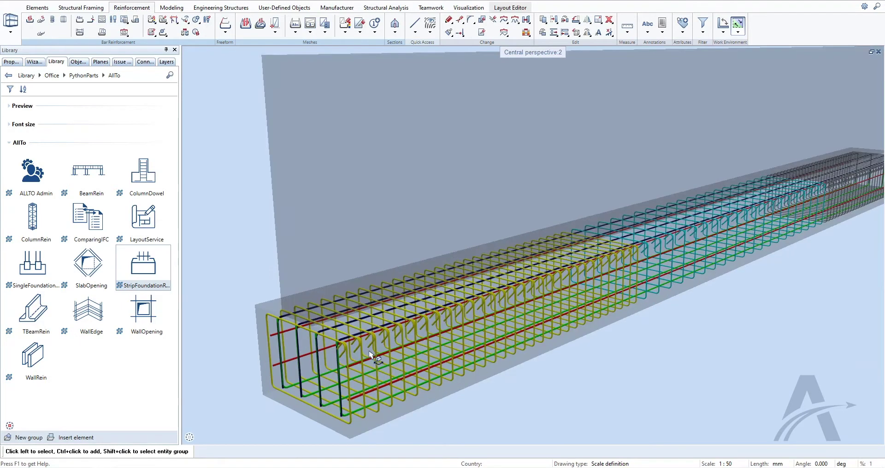
pyautogui.keyDown('shift'); pyautogui.moveTo(318, 322); pyautogui.dragTo(521, 318, button='middle'); pyautogui.keyUp('shift')
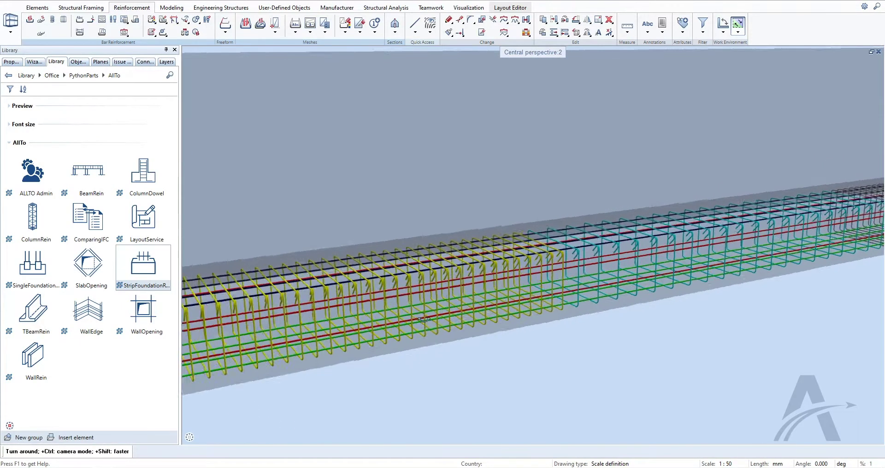
pyautogui.scroll(-3, 535, 320)
pyautogui.moveTo(760, 324); pyautogui.dragTo(655, 324, button='middle')
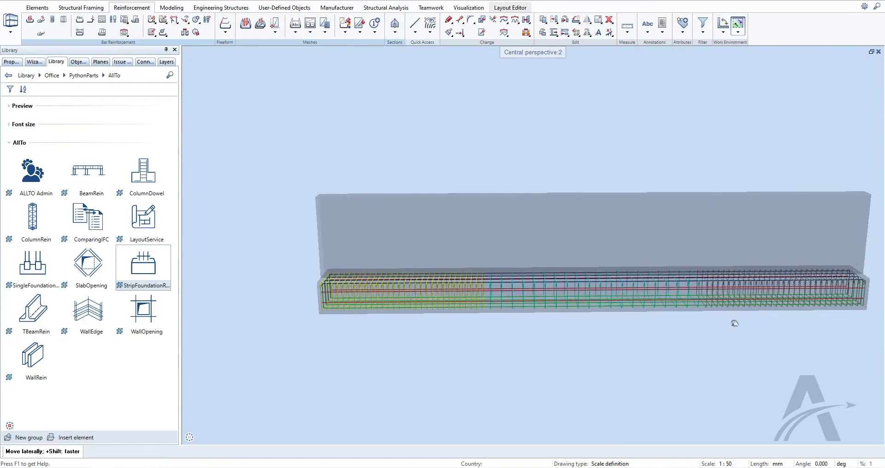
# Change to an open stirrup with a diameter-10 top pin and adjusted hook length.
pyautogui.doubleClick(655, 323)
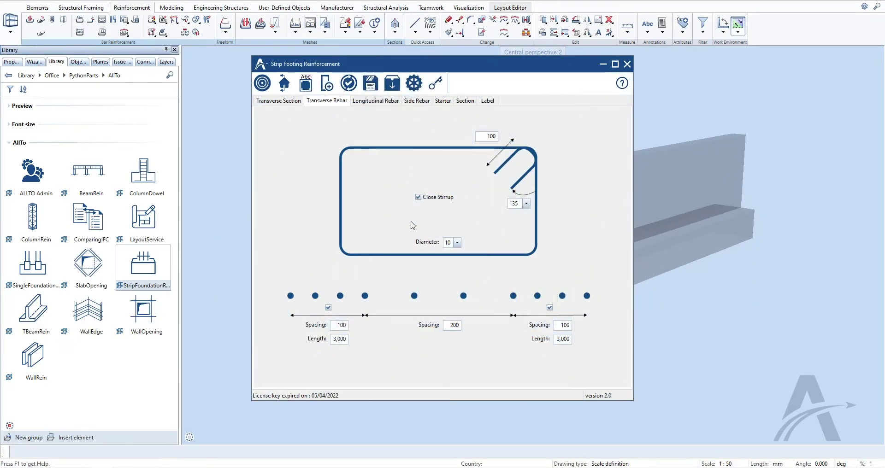
pyautogui.click(418, 197)
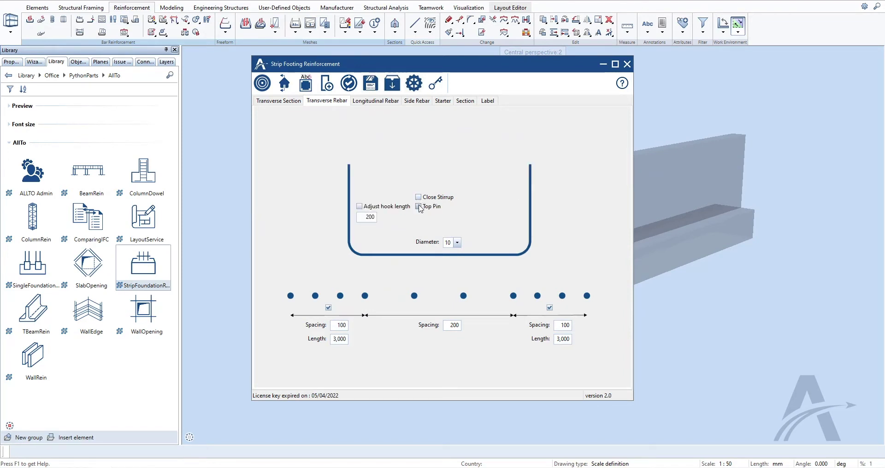
pyautogui.click(418, 207)
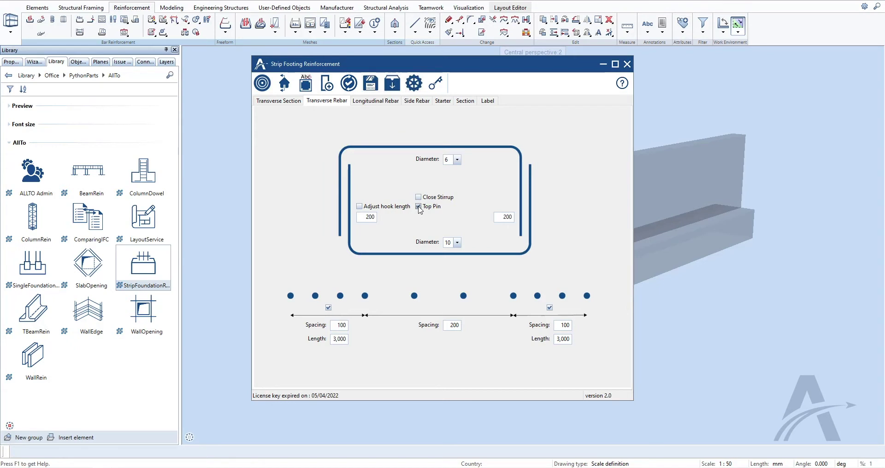
pyautogui.click(457, 160)
pyautogui.click(450, 182)
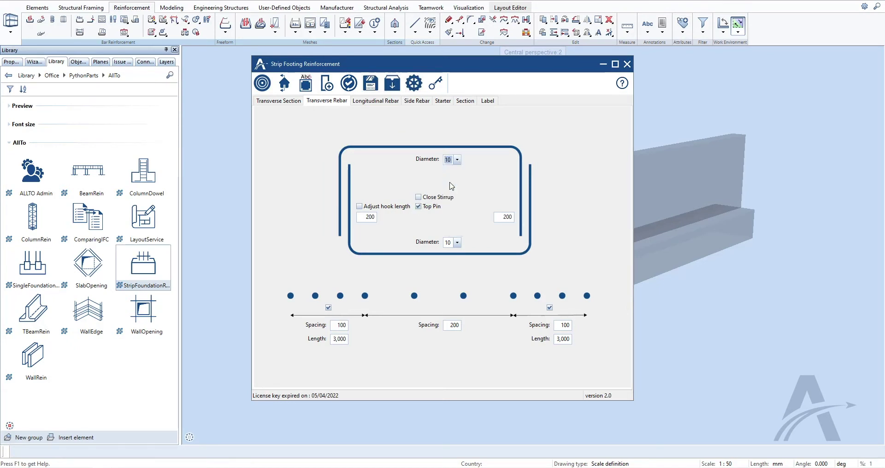
pyautogui.click(359, 206)
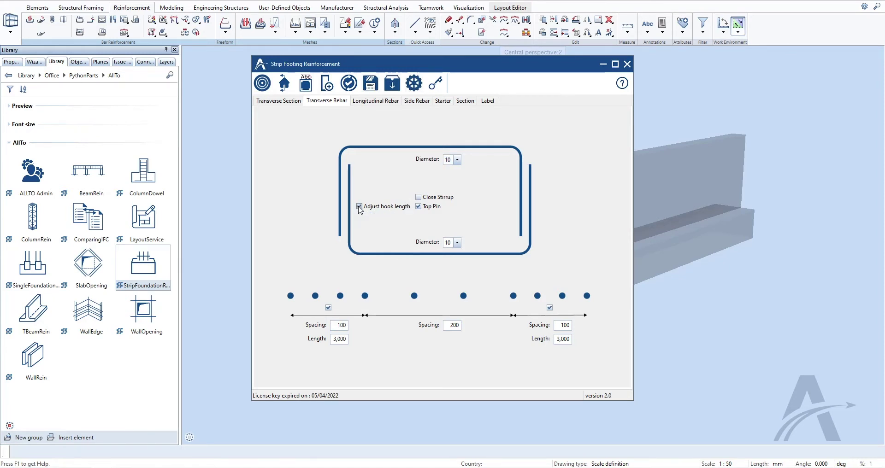
# Generate the cage from the footing's near corner to its far end and orbit to view it side-on.
pyautogui.click(262, 83)
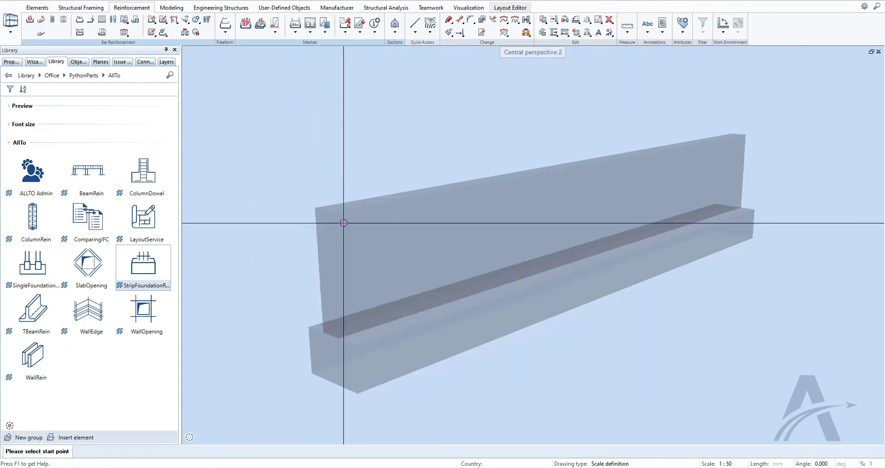
pyautogui.click(355, 381)
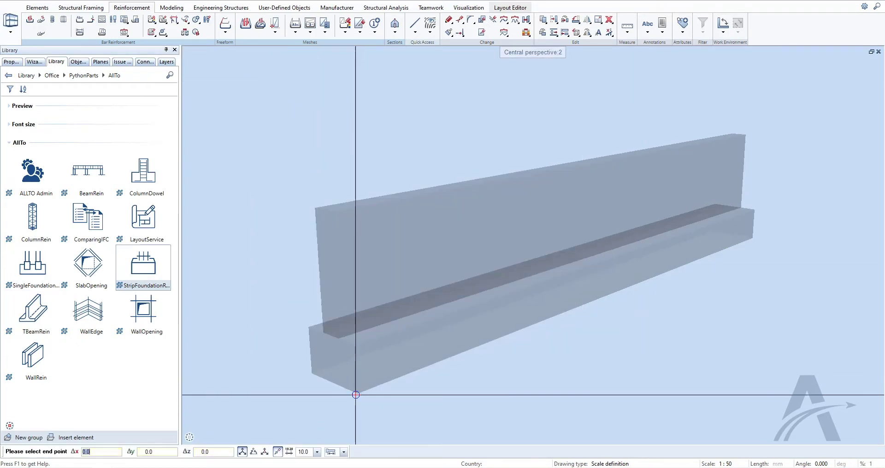
pyautogui.click(752, 238)
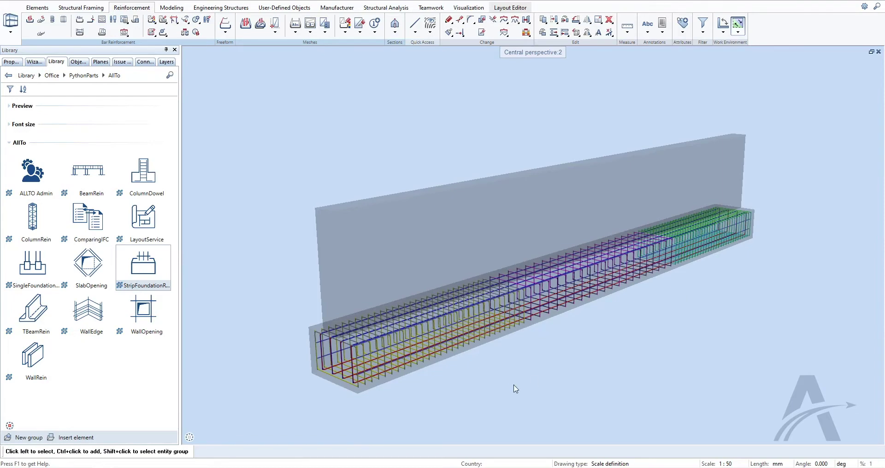
pyautogui.scroll(3, 366, 387)
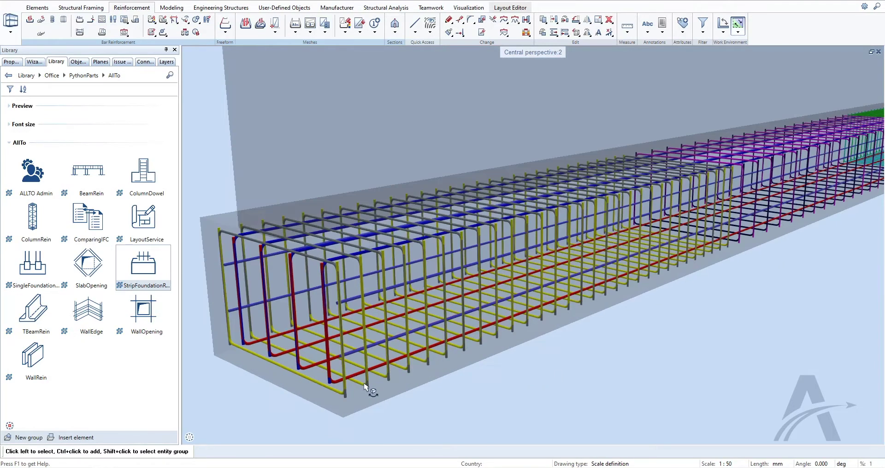
pyautogui.moveTo(302, 345)
pyautogui.mouseDown(button='middle')
pyautogui.moveTo(603, 323)
pyautogui.moveTo(694, 351)
pyautogui.moveTo(447, 278)
pyautogui.mouseUp(button='middle')
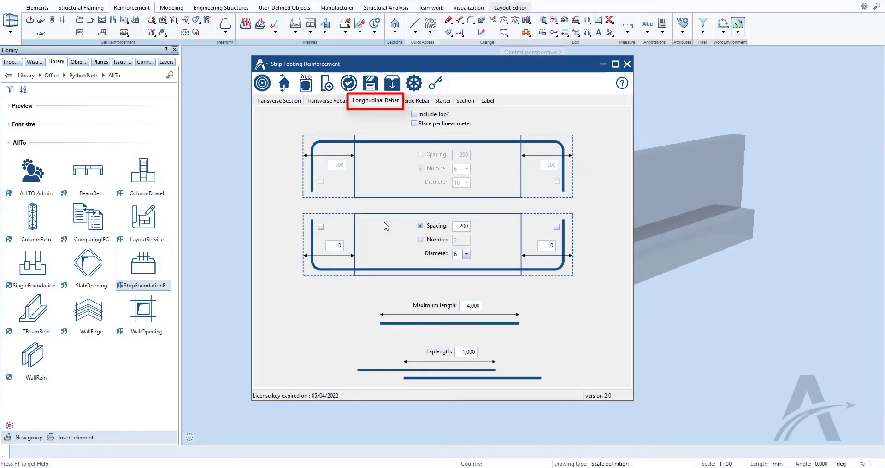
# Use six bottom longitudinal bars of diameter 16.
pyautogui.click(420, 239)
pyautogui.click(467, 240)
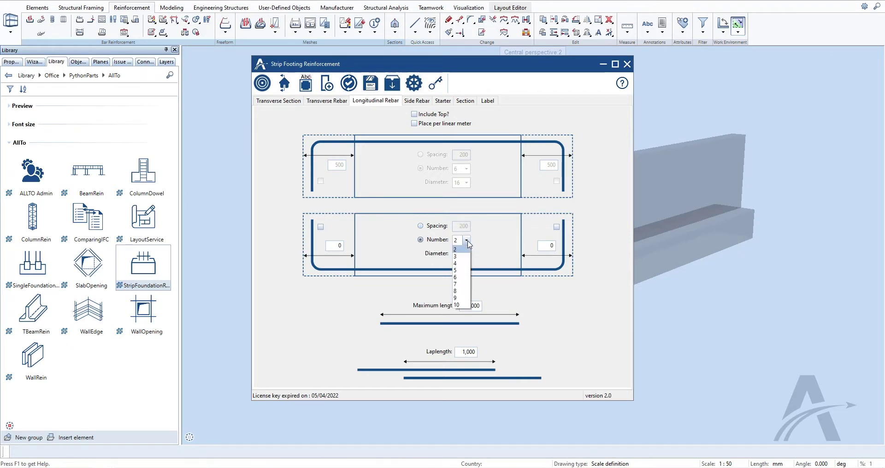
pyautogui.click(462, 278)
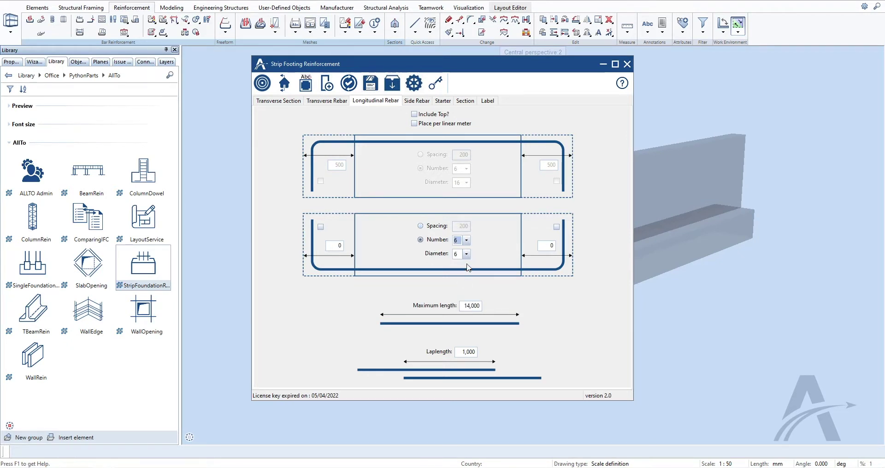
pyautogui.click(466, 254)
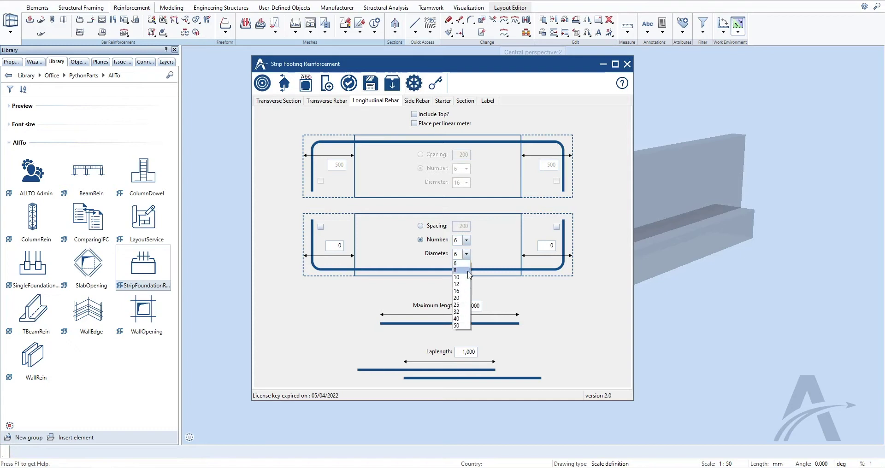
pyautogui.click(462, 291)
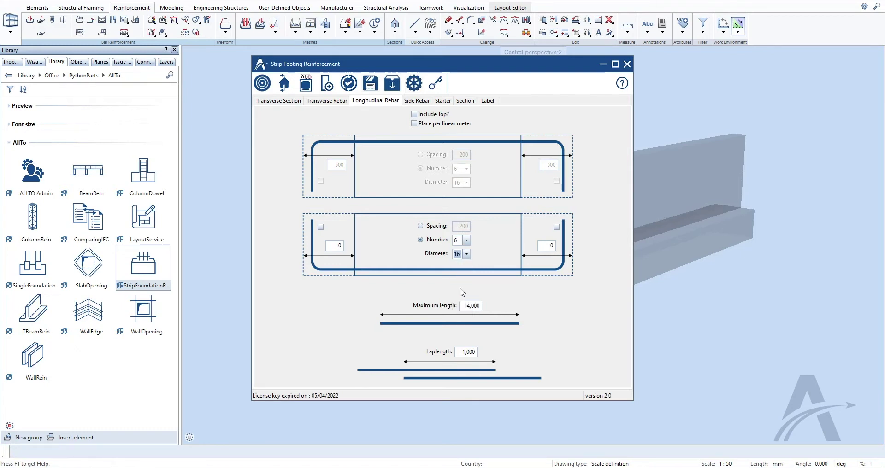
# Give the bottom bars 500 end bends and include top longitudinal bars.
pyautogui.doubleClick(544, 246)
pyautogui.write('500')
pyautogui.doubleClick(331, 246)
pyautogui.write('50')
pyautogui.click(556, 226)
pyautogui.click(414, 114)
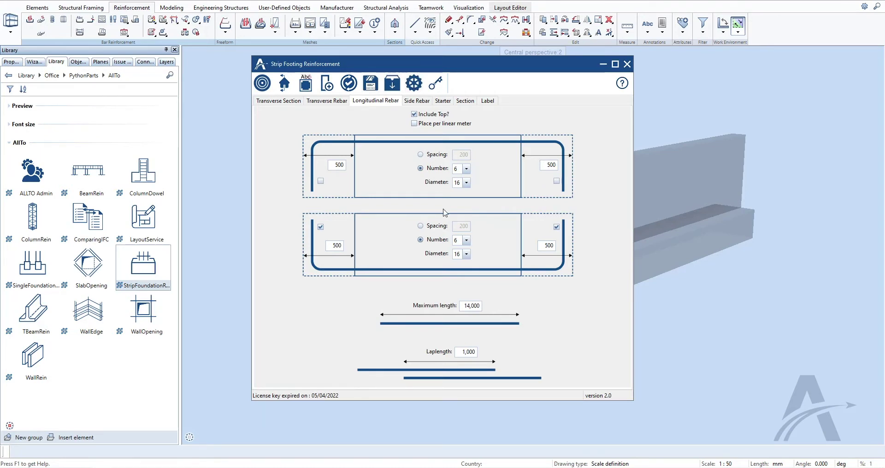
# Set maximum bar length to 10,000 and lap length to 500.
pyautogui.doubleClick(462, 307)
pyautogui.write('1000')
pyautogui.doubleClick(462, 353)
pyautogui.write('5')
# Regenerate the cage between the footing corners and zoom, pan and orbit to inspect it side-on.
pyautogui.click(263, 83)
pyautogui.click(357, 391)
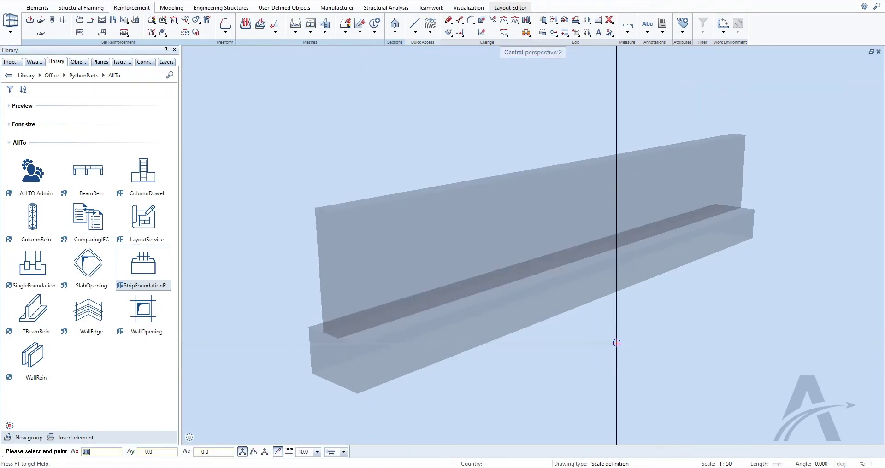
pyautogui.click(752, 238)
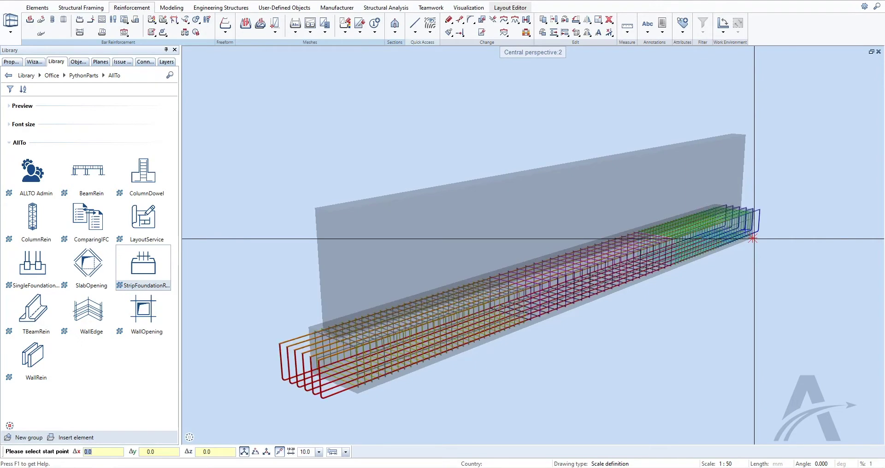
pyautogui.press('Escape')
pyautogui.scroll(3, 399, 376)
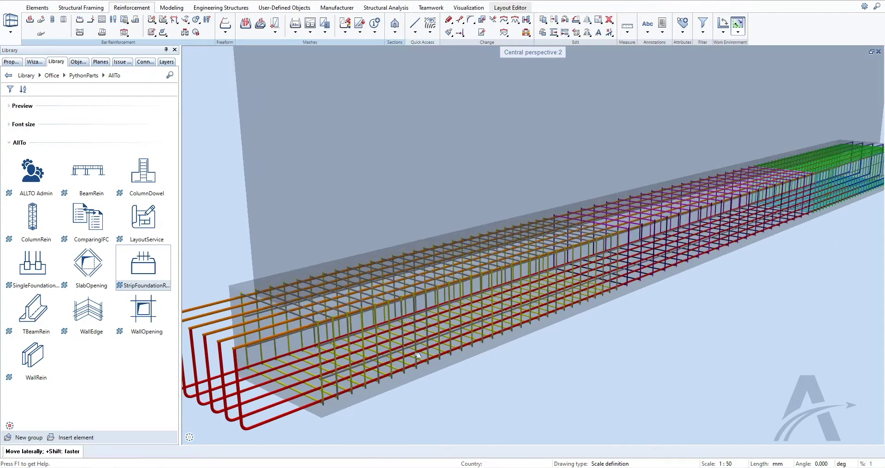
pyautogui.moveTo(417, 356)
pyautogui.mouseDown(button='middle')
pyautogui.moveTo(480, 311)
pyautogui.moveTo(417, 341)
pyautogui.mouseUp(button='middle')
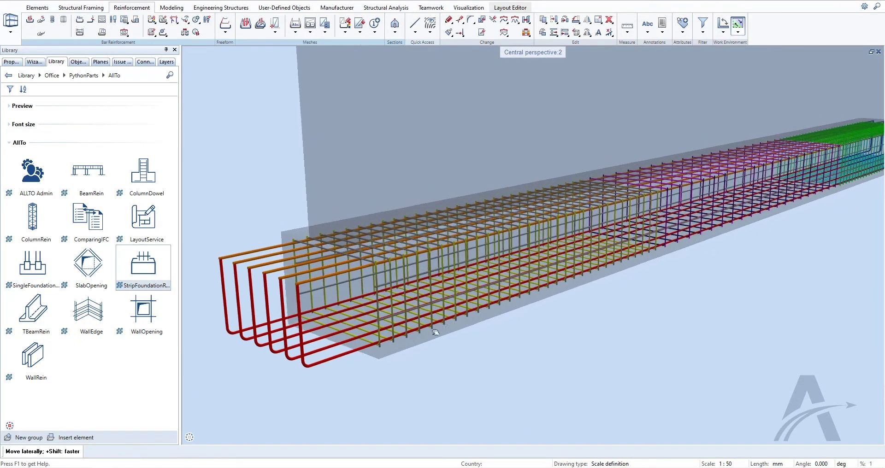
pyautogui.moveTo(464, 268)
pyautogui.mouseDown(button='middle')
pyautogui.moveTo(655, 317)
pyautogui.moveTo(527, 291)
pyautogui.mouseUp(button='middle')
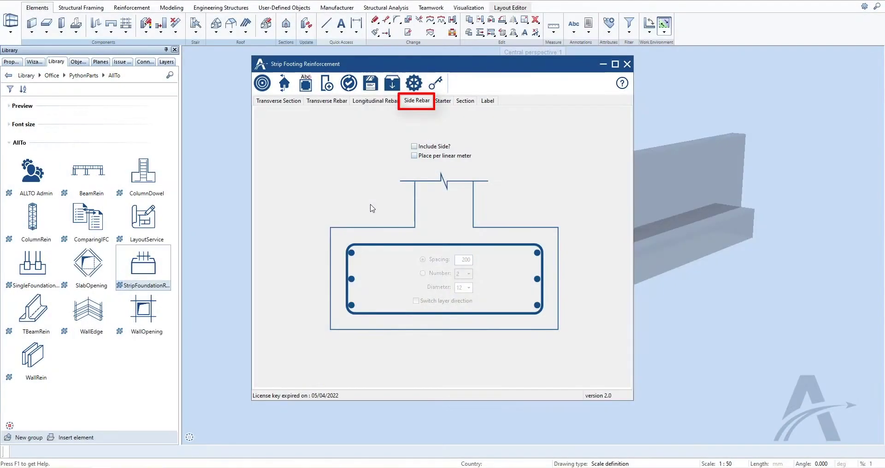
# Include side bars as 3 bars of diameter 16, leaving the layer direction unswitched.
pyautogui.click(414, 146)
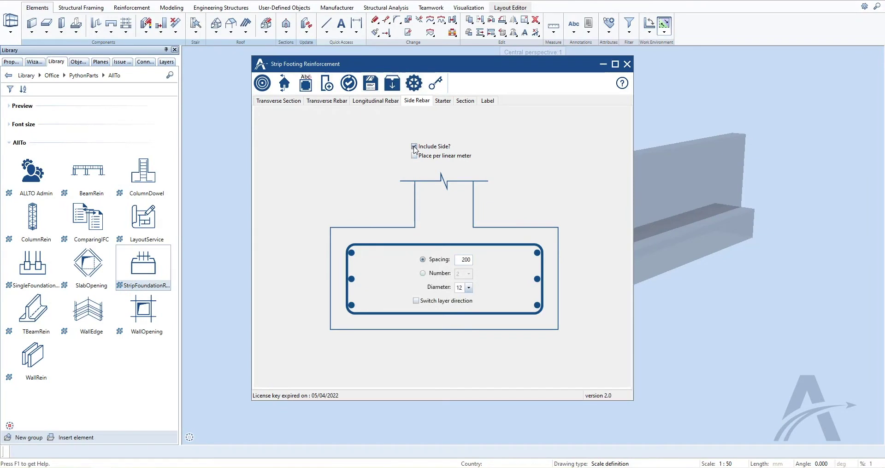
pyautogui.click(422, 275)
pyautogui.click(468, 274)
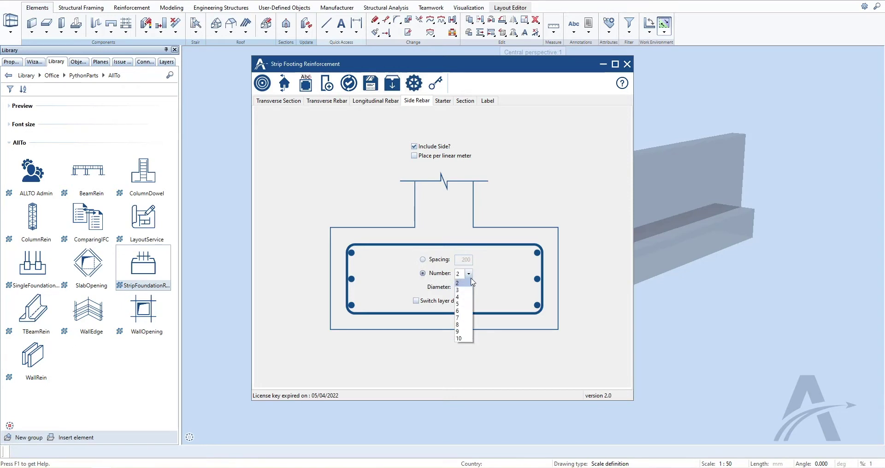
pyautogui.click(464, 290)
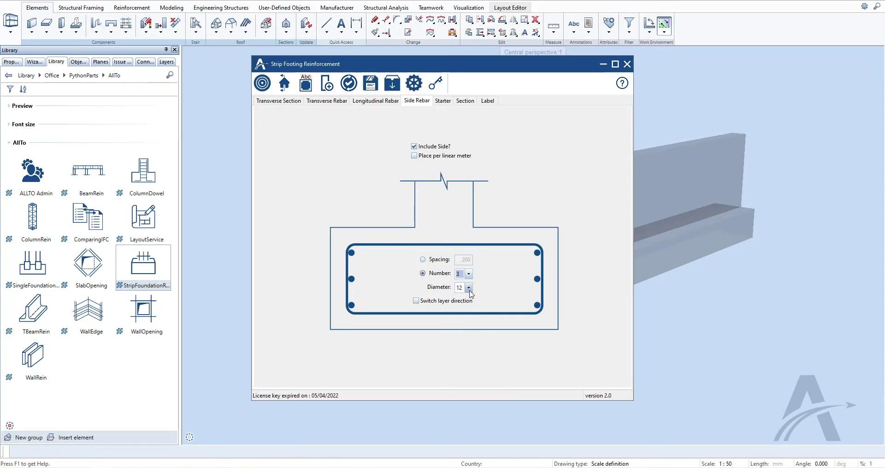
pyautogui.click(469, 288)
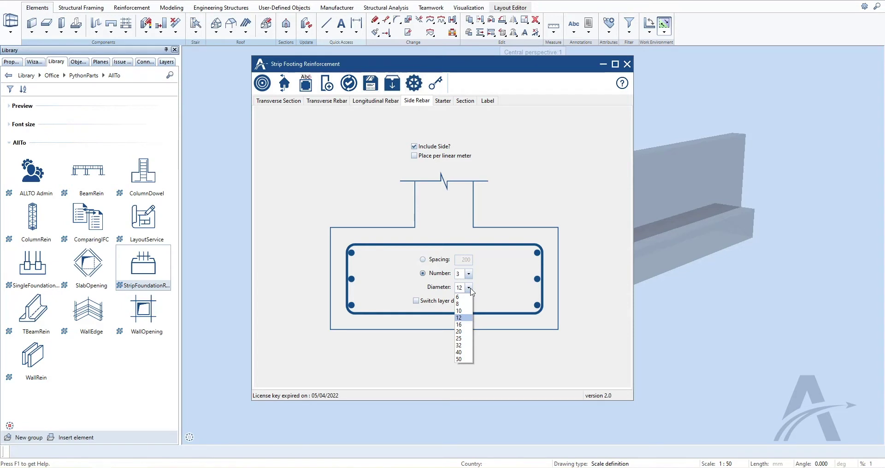
pyautogui.click(463, 325)
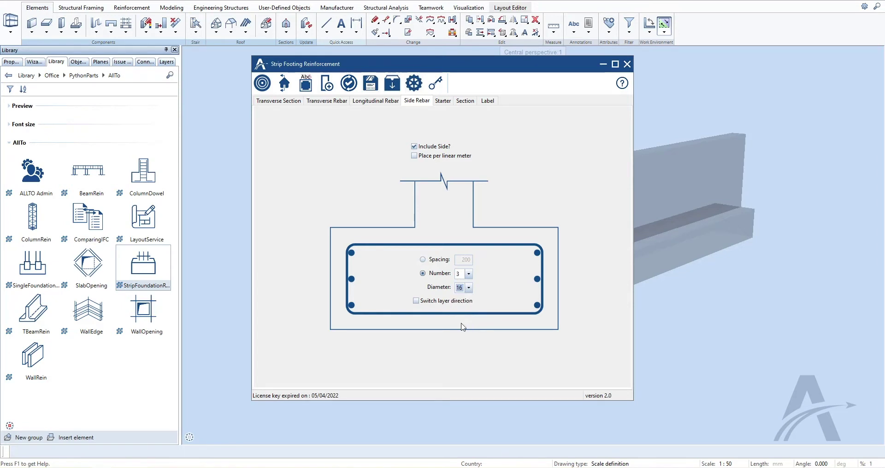
pyautogui.click(416, 301)
pyautogui.click(416, 302)
# Place the side-bar cage from the footing's near corner to its far end and view it from the side.
pyautogui.click(263, 83)
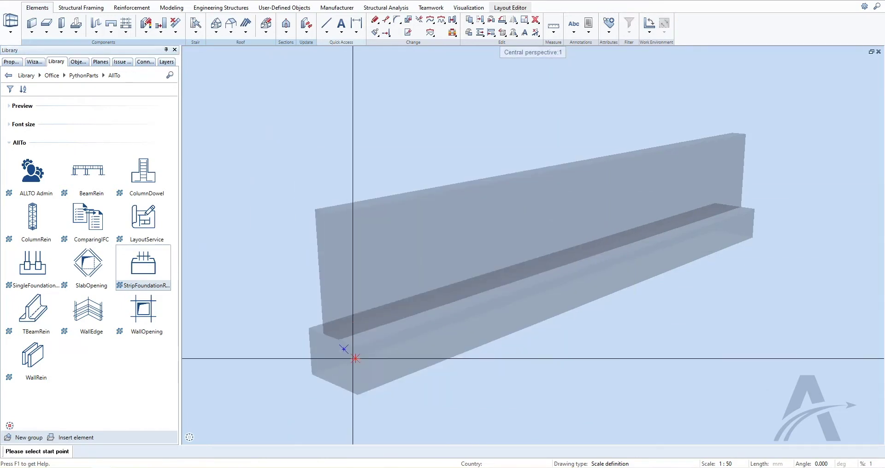
pyautogui.click(348, 386)
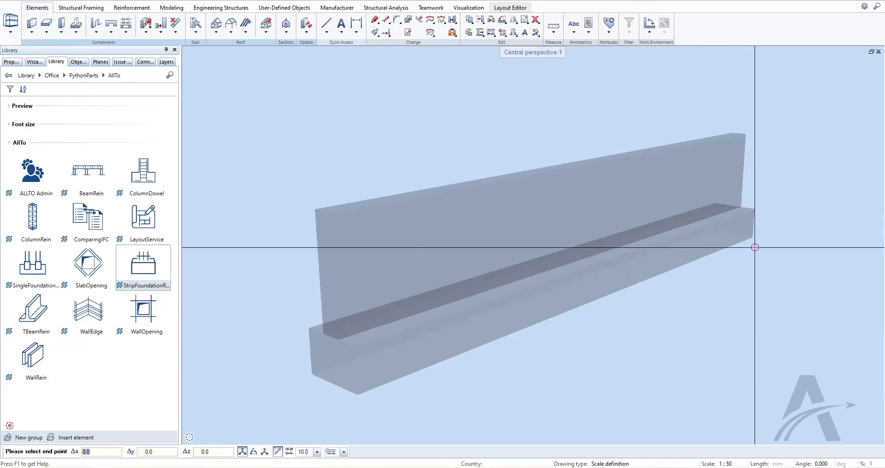
pyautogui.click(749, 234)
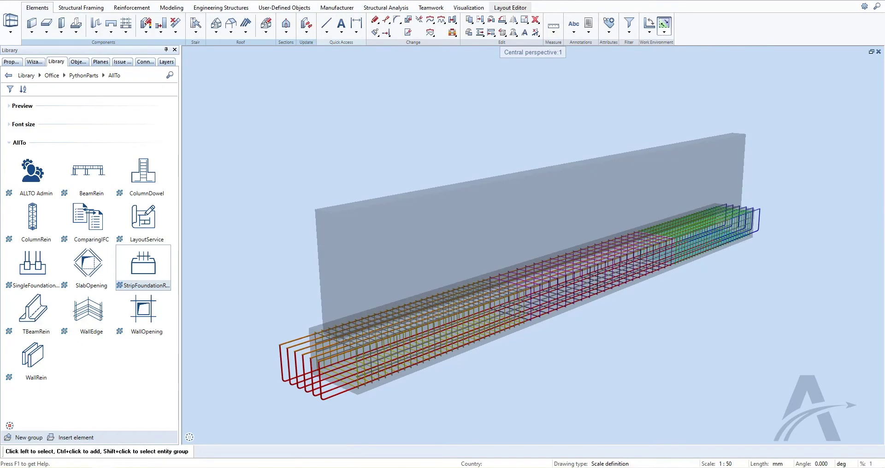
pyautogui.scroll(3, 482, 355)
pyautogui.moveTo(442, 364); pyautogui.dragTo(445, 336, button='middle')
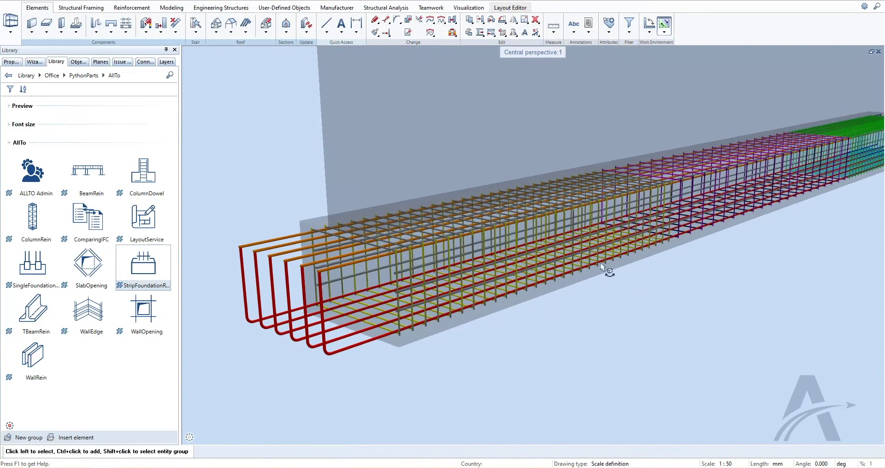
pyautogui.moveTo(604, 268)
pyautogui.keyDown('shift'); pyautogui.mouseDown(button='middle')
pyautogui.moveTo(582, 305)
pyautogui.moveTo(870, 286)
pyautogui.mouseUp(button='middle'); pyautogui.keyUp('shift')
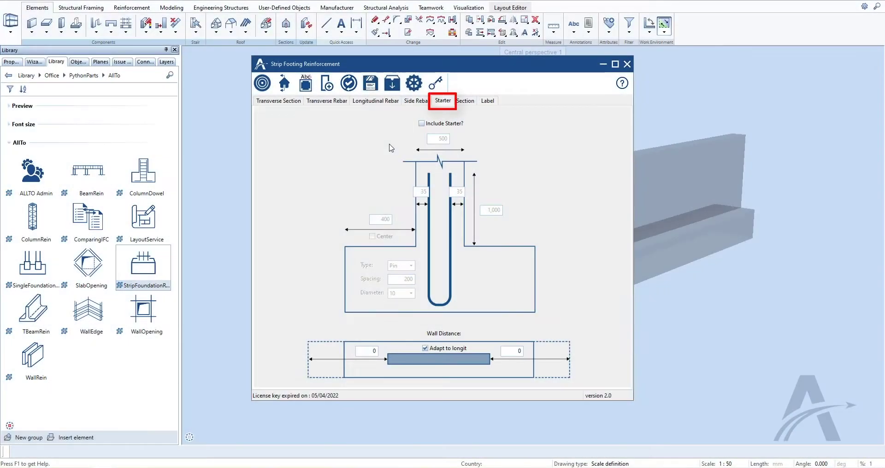
# Include starter bars with length 300, 50 cover on both sides, height 500 and edge distance 300.
pyautogui.click(422, 123)
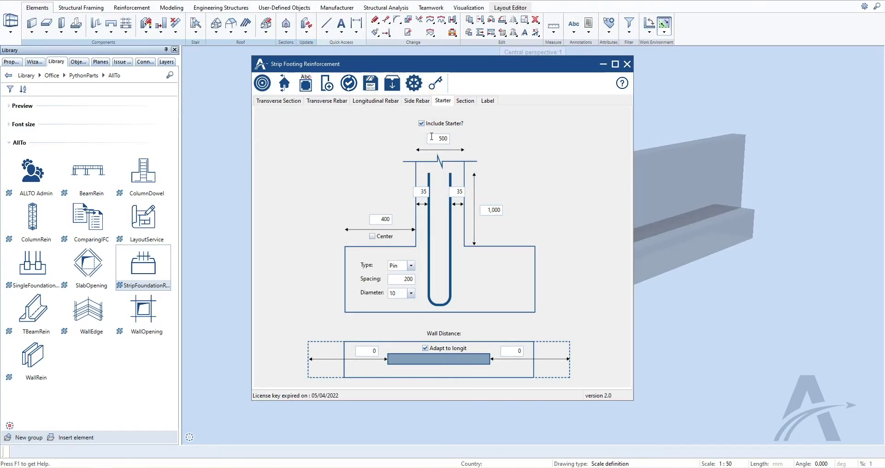
pyautogui.doubleClick(436, 138)
pyautogui.write('300')
pyautogui.doubleClick(417, 190)
pyautogui.write('50')
pyautogui.doubleClick(454, 192)
pyautogui.write('50')
pyautogui.doubleClick(487, 208)
pyautogui.write('500')
pyautogui.doubleClick(386, 220)
pyautogui.write('300')
# Centre the starters as two L-shaped bars with a 300 bottom leg.
pyautogui.click(372, 237)
pyautogui.click(411, 266)
pyautogui.click(401, 282)
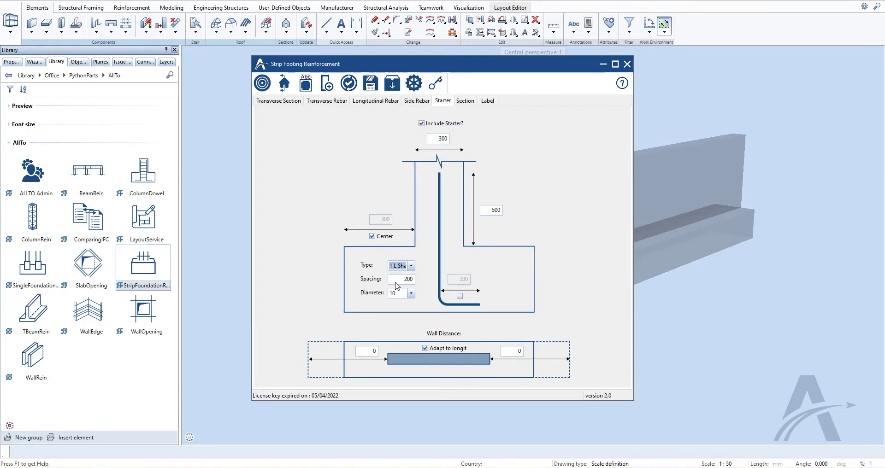
pyautogui.click(410, 265)
pyautogui.click(397, 288)
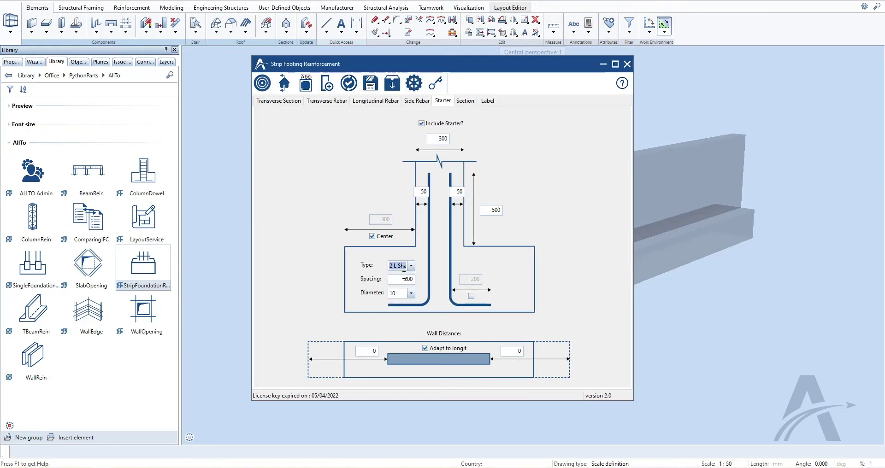
pyautogui.click(471, 296)
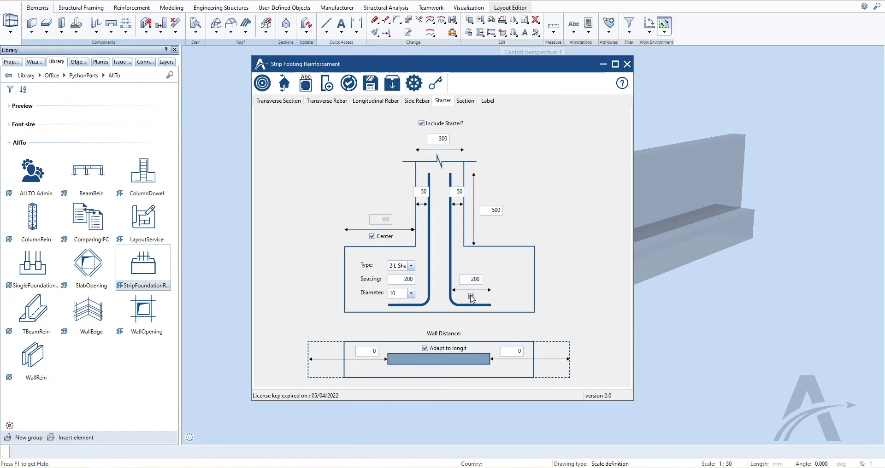
pyautogui.doubleClick(470, 280)
pyautogui.write('3')
pyautogui.write('00')
# Set starter spacing 150, diameter 12, and left and right wall distances of 400.
pyautogui.doubleClick(398, 280)
pyautogui.write('150')
pyautogui.click(411, 293)
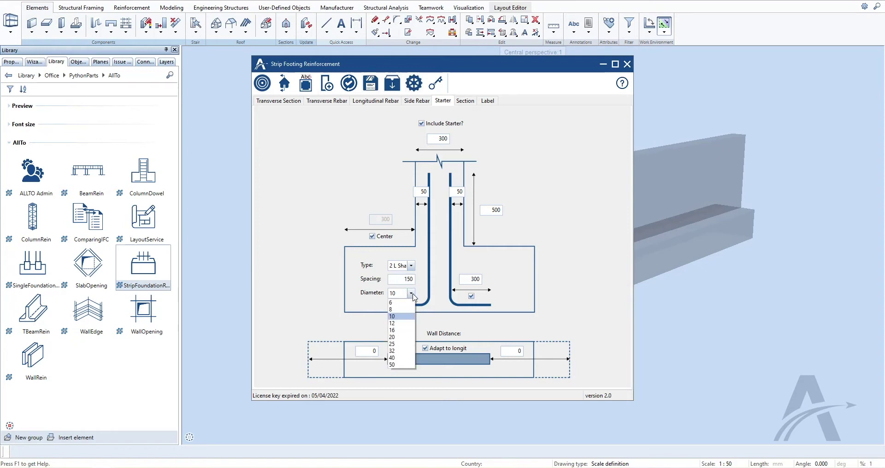
pyautogui.click(400, 323)
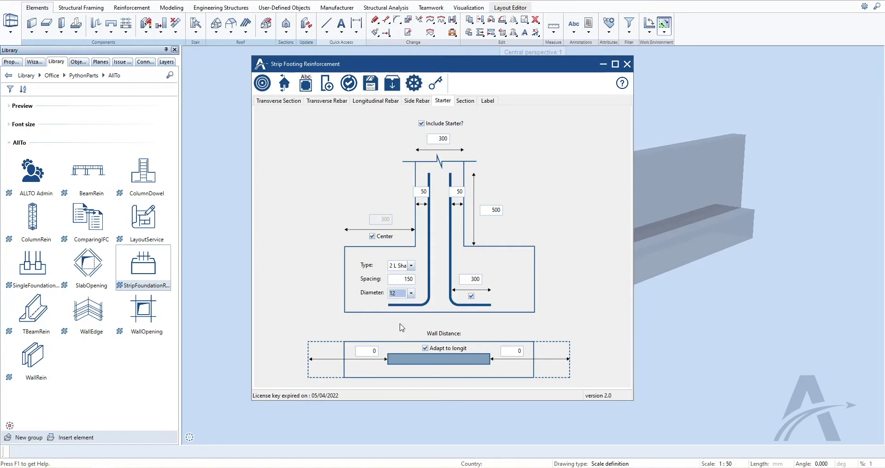
pyautogui.click(425, 349)
pyautogui.click(426, 348)
pyautogui.doubleClick(370, 352)
pyautogui.write('400')
pyautogui.doubleClick(516, 351)
pyautogui.write('400')
# Place the reinforcement from the footing's near corner to its far end, then review it in 3D.
pyautogui.click(262, 83)
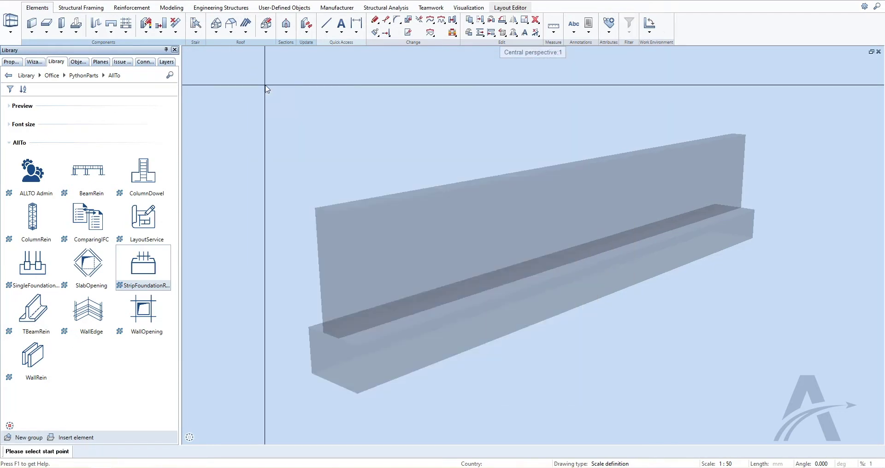
pyautogui.click(356, 391)
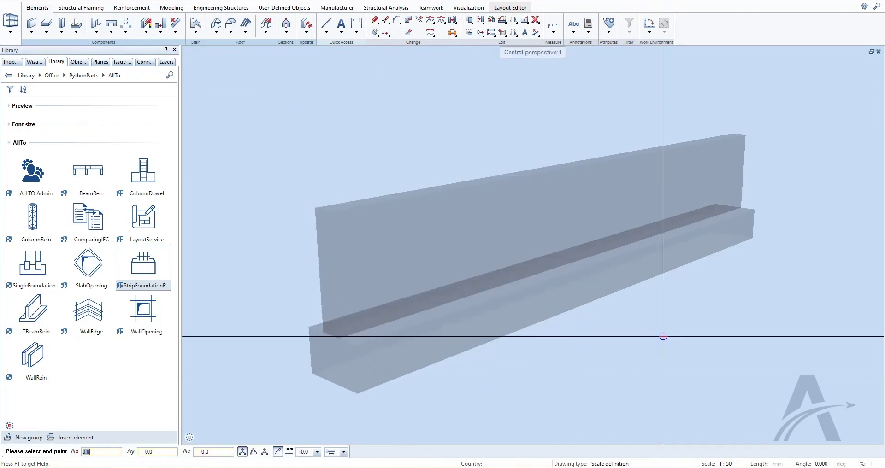
pyautogui.click(753, 238)
pyautogui.press('Escape')
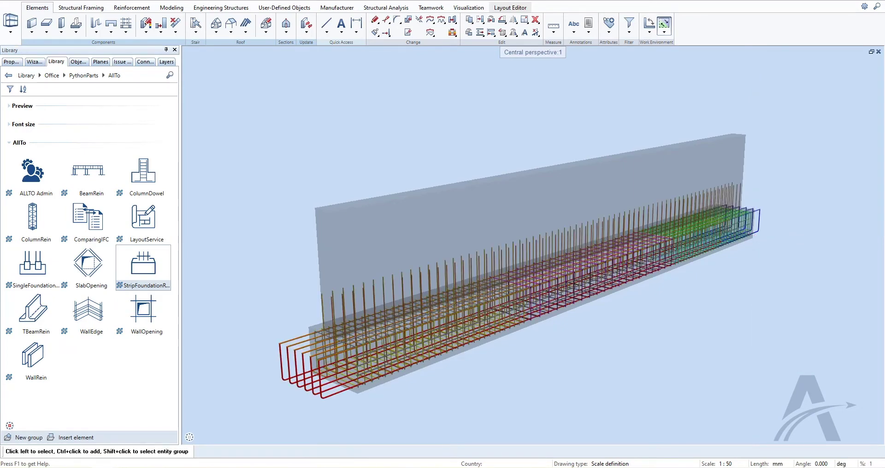
pyautogui.moveTo(302, 267)
pyautogui.keyDown('shift'); pyautogui.mouseDown(button='middle')
pyautogui.moveTo(425, 287)
pyautogui.moveTo(703, 273)
pyautogui.moveTo(725, 307)
pyautogui.mouseUp(button='middle'); pyautogui.keyUp('shift')
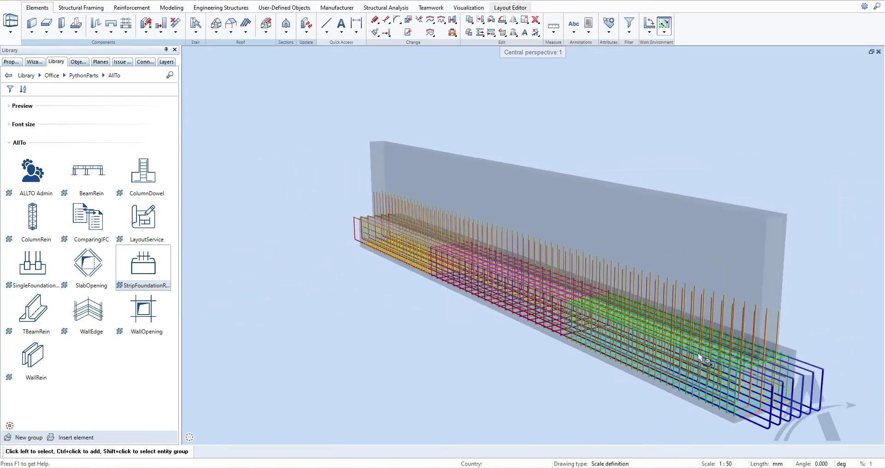
pyautogui.scroll(3, 604, 295)
pyautogui.scroll(3, 604, 295)
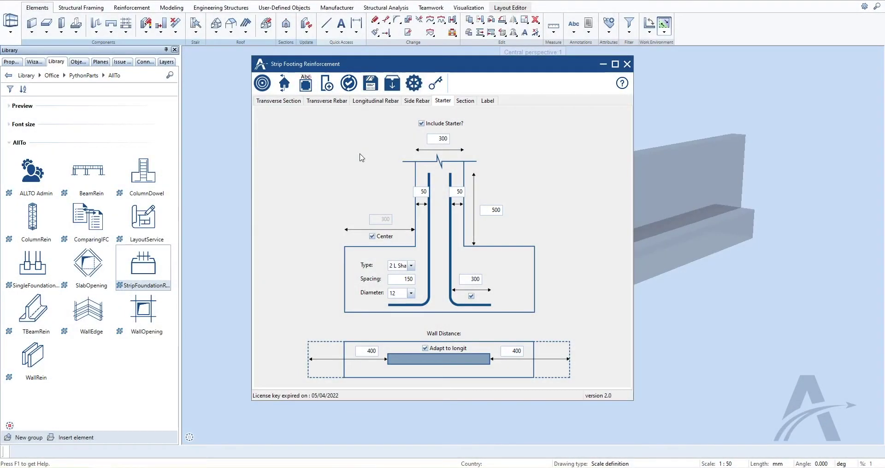
# Save the reinforcement settings as the favourite 'Strip Foundation 01' on the Desktop.
pyautogui.click(376, 90)
pyautogui.write('Strip Fou')
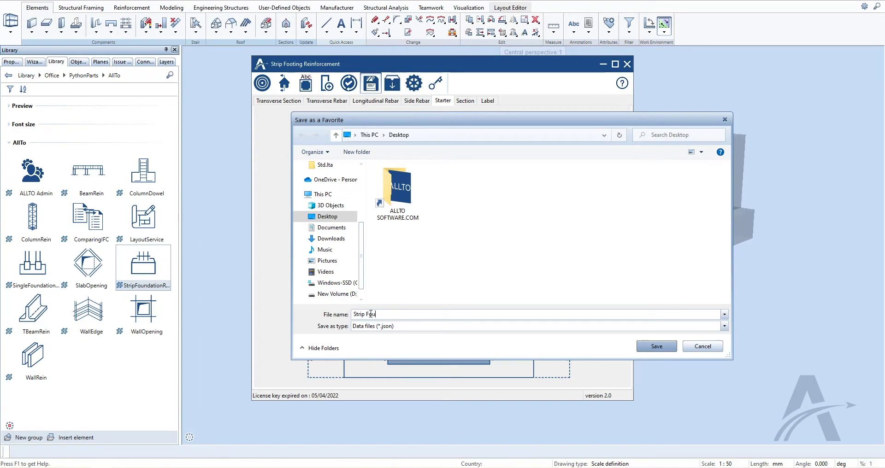
pyautogui.write('ndation 01')
pyautogui.click(647, 349)
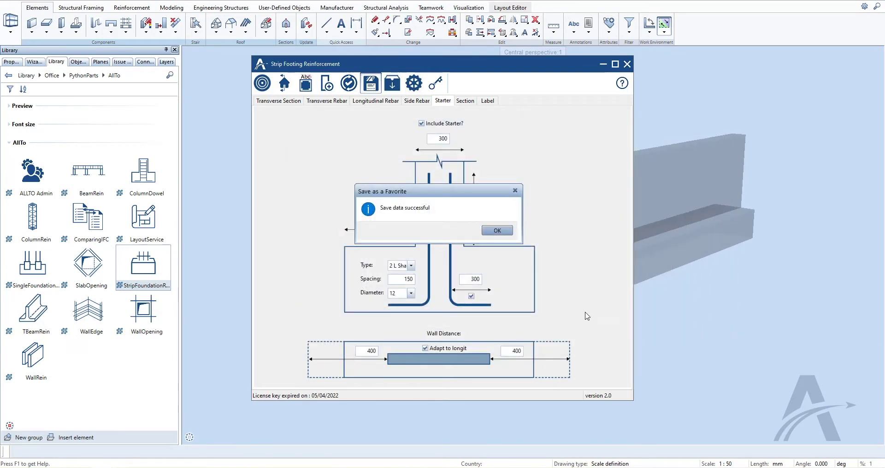
pyautogui.click(498, 231)
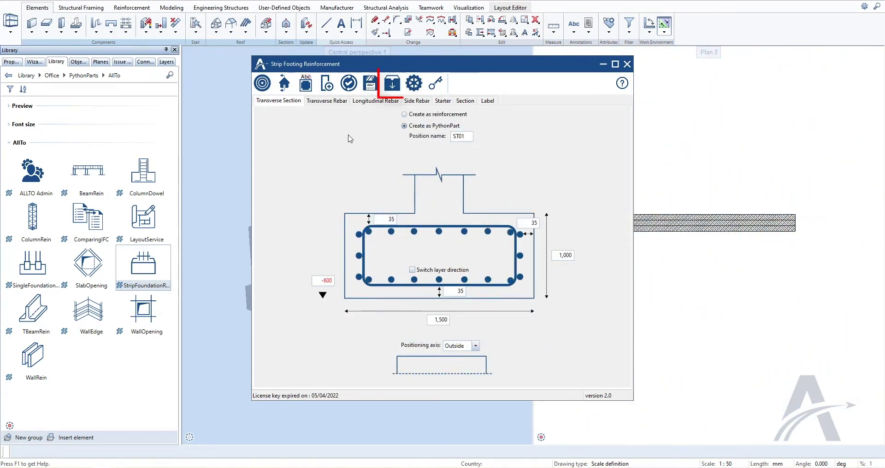
# Load the Strip Foundation 01.json favourite.
pyautogui.click(394, 89)
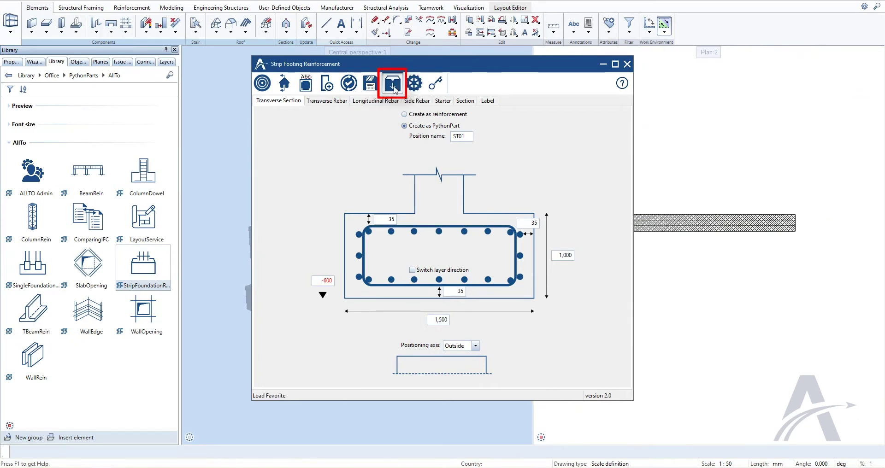
pyautogui.click(447, 194)
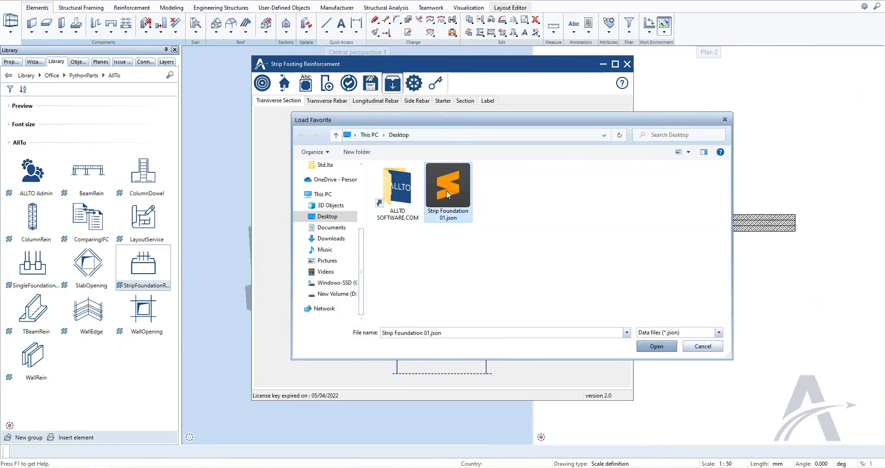
pyautogui.click(656, 346)
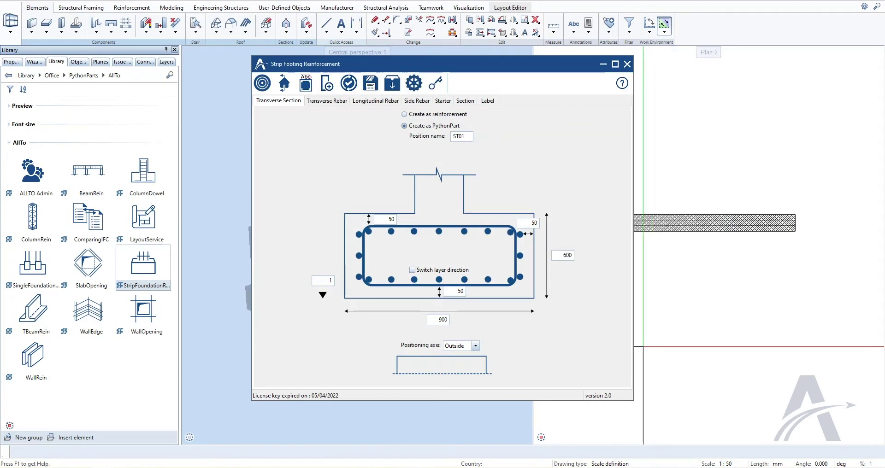
# Place the loaded reinforcement along the footing and reopen the placed PythonPart for editing.
pyautogui.click(263, 87)
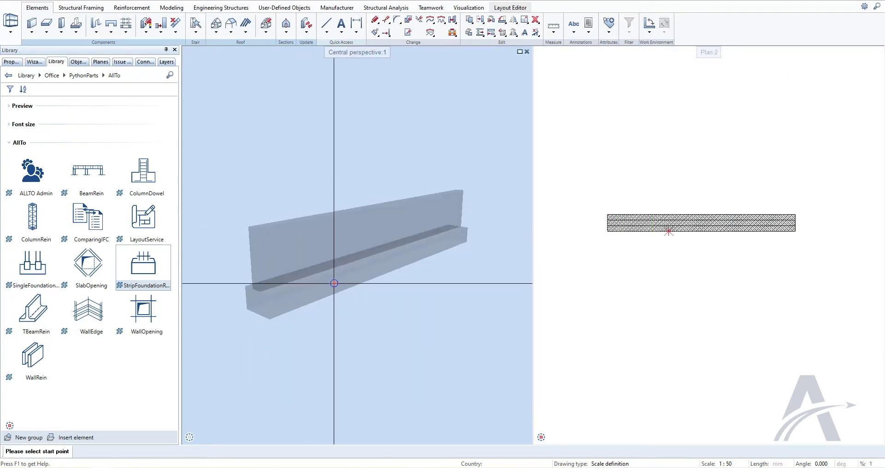
pyautogui.click(271, 318)
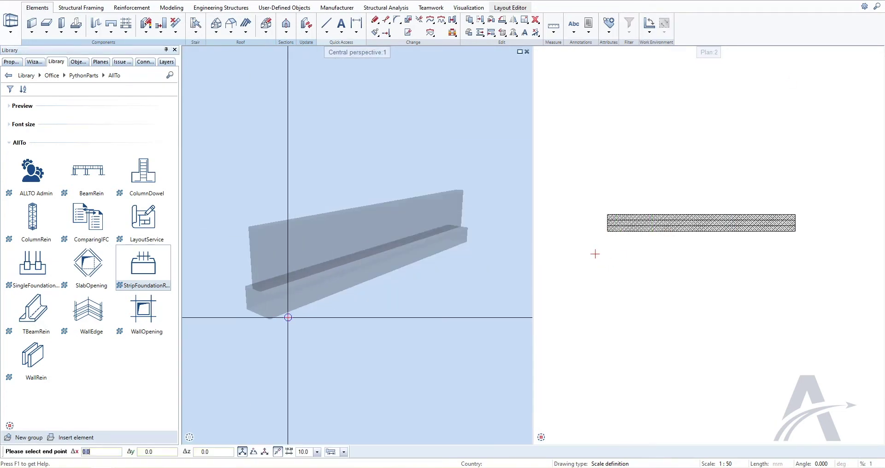
pyautogui.click(470, 240)
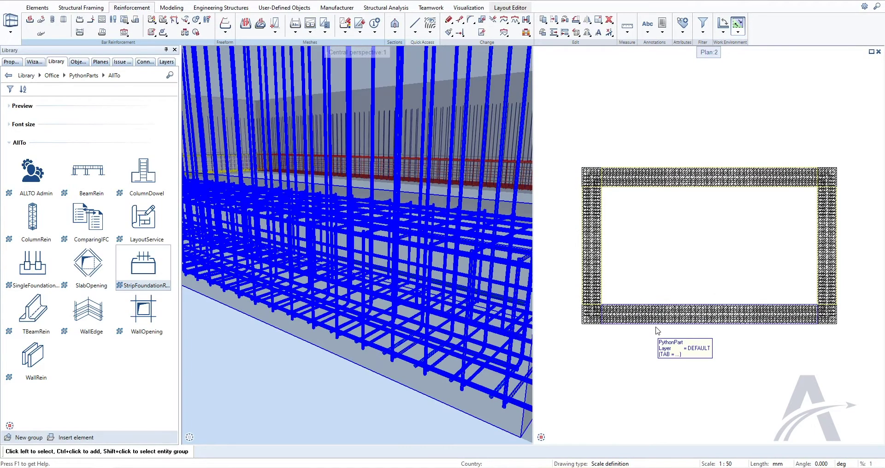
pyautogui.doubleClick(656, 328)
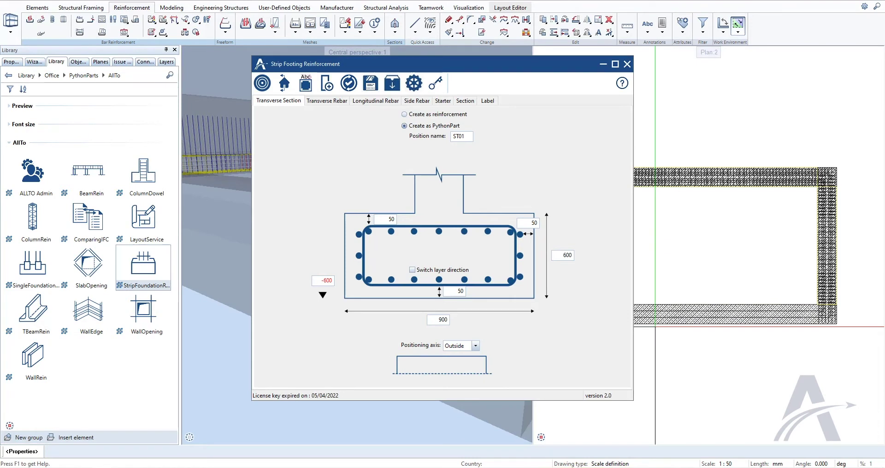
# Make the stirrups closed with hooked ends, regenerate the cage, and reopen the bottom strip's settings.
pyautogui.click(336, 101)
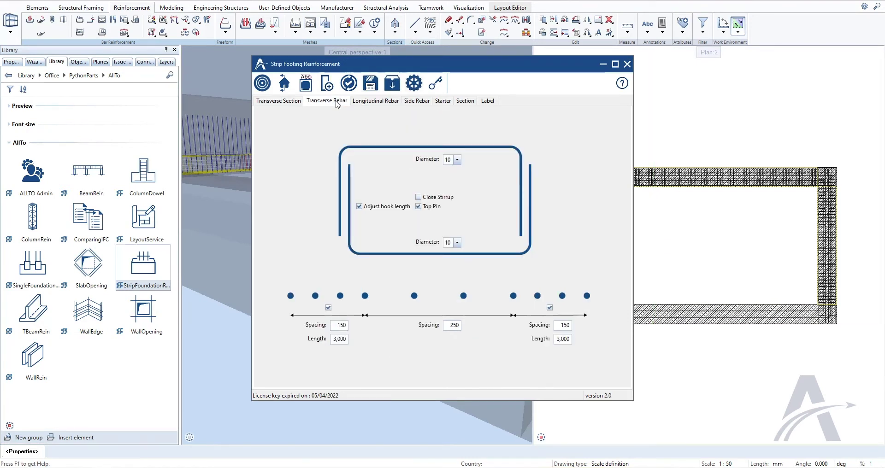
pyautogui.click(418, 197)
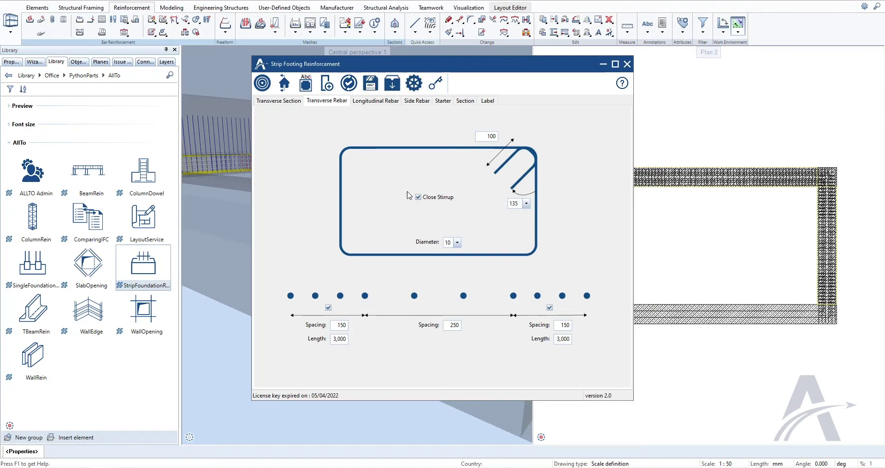
pyautogui.click(262, 83)
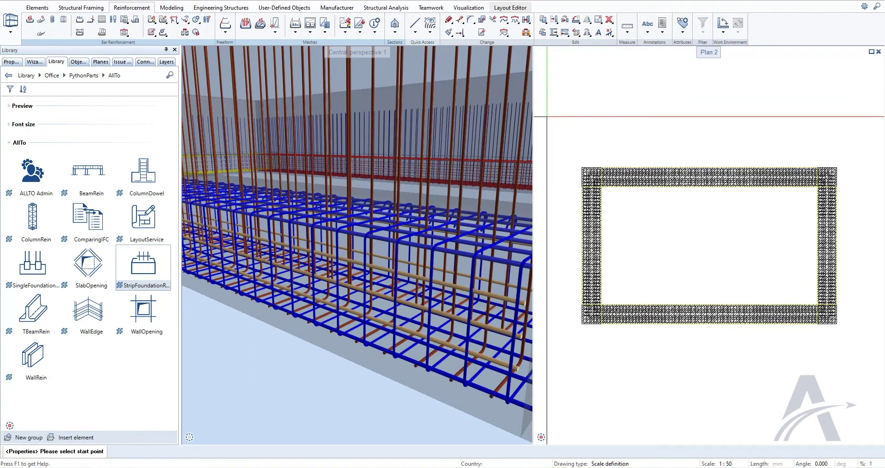
pyautogui.press('Escape')
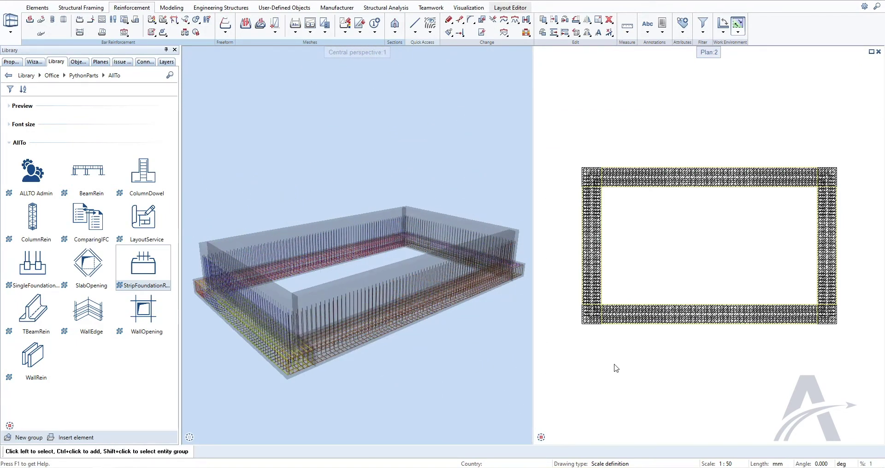
pyautogui.doubleClick(657, 331)
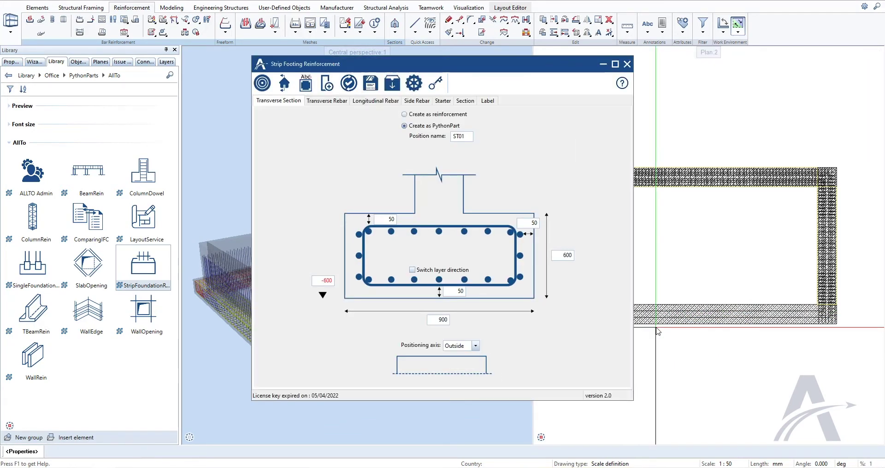
# Set the starter height to 500 and the starter type to a single pin.
pyautogui.click(443, 102)
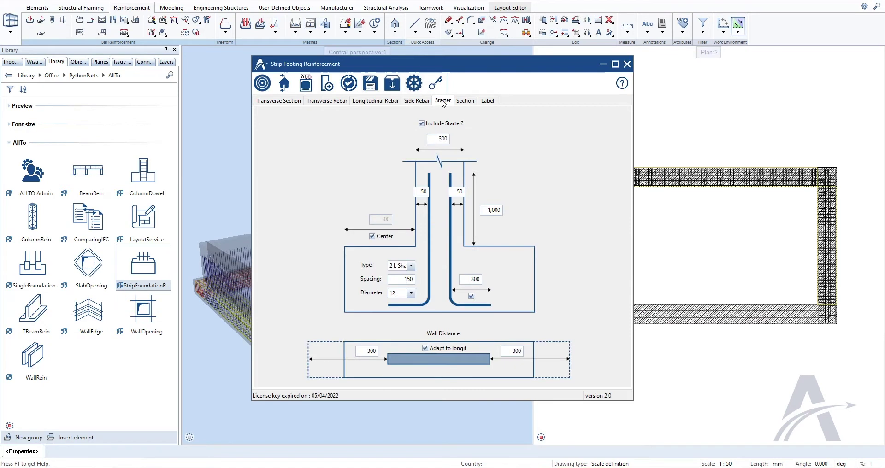
pyautogui.doubleClick(485, 210)
pyautogui.write('500')
pyautogui.click(411, 266)
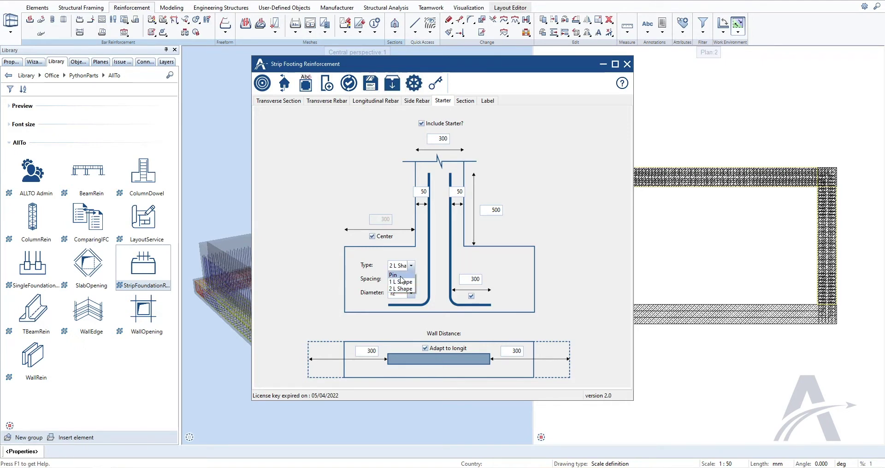
pyautogui.click(401, 276)
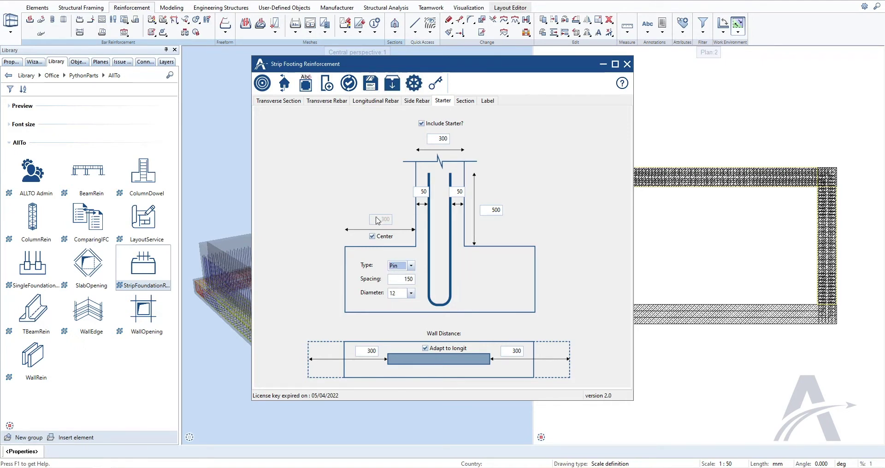
# Update the placed footing, replacing the existing ST01 elements, and check it in 3D.
pyautogui.click(349, 83)
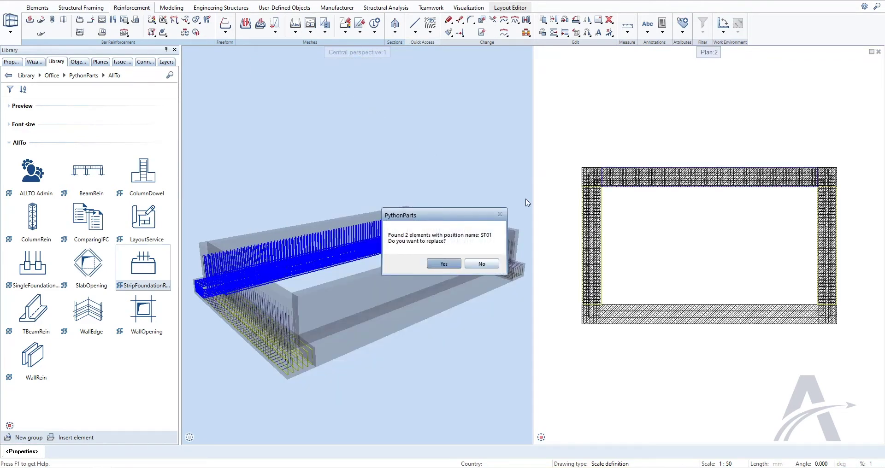
pyautogui.click(443, 264)
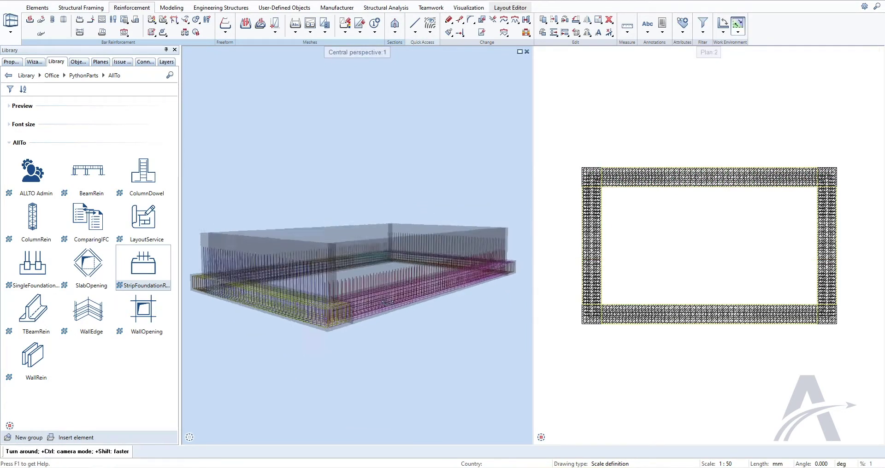
pyautogui.moveTo(424, 259)
pyautogui.mouseDown()
pyautogui.moveTo(372, 316)
pyautogui.moveTo(512, 232)
pyautogui.mouseUp()
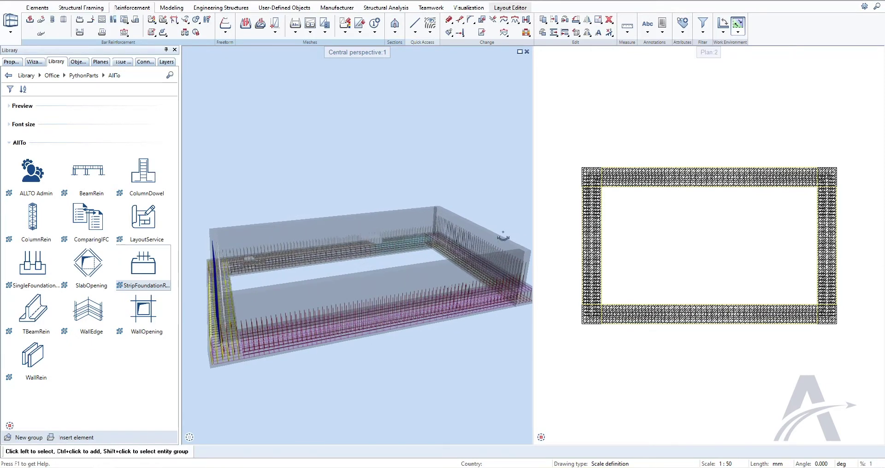
# Reopen the strip footing reinforcement and set starters to 500 height, pin type.
pyautogui.click(134, 273)
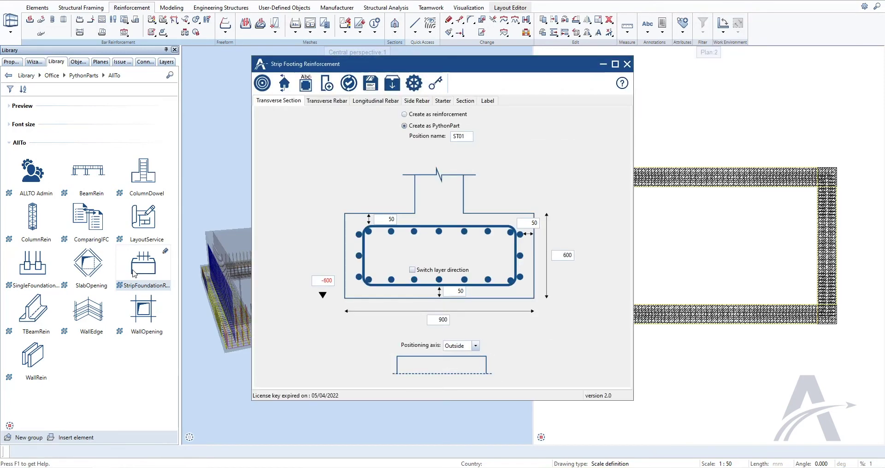
pyautogui.click(442, 101)
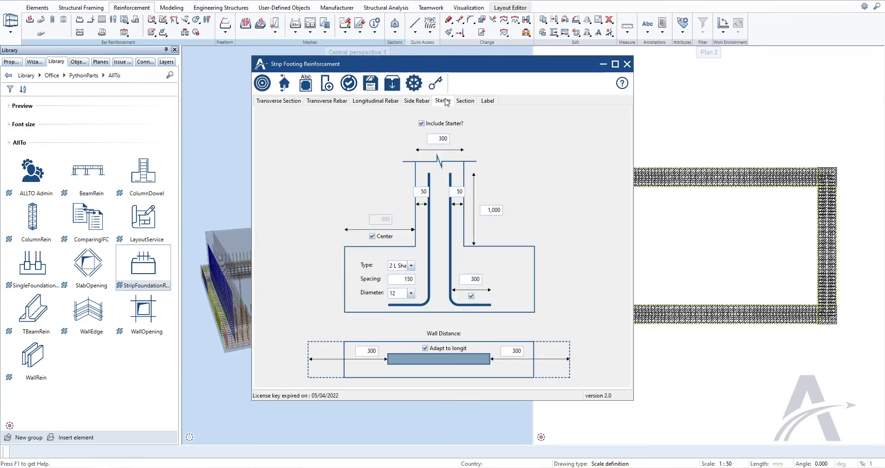
pyautogui.doubleClick(487, 210)
pyautogui.write('5')
pyautogui.write('00')
pyautogui.click(411, 266)
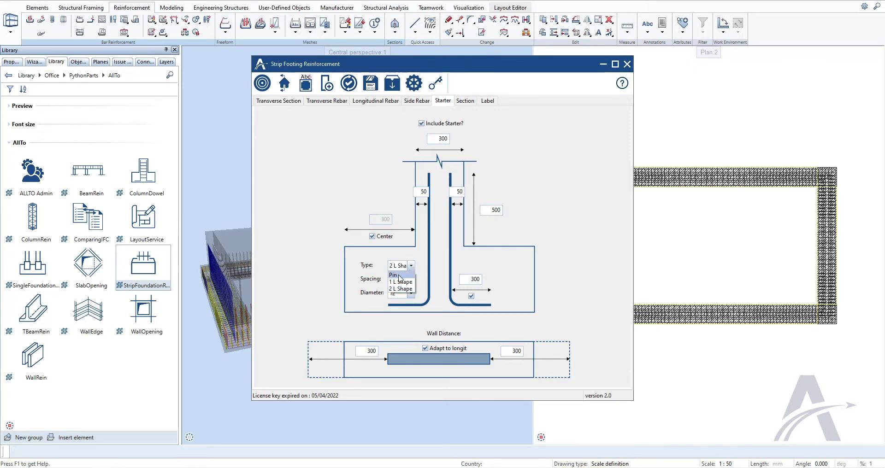
pyautogui.click(400, 278)
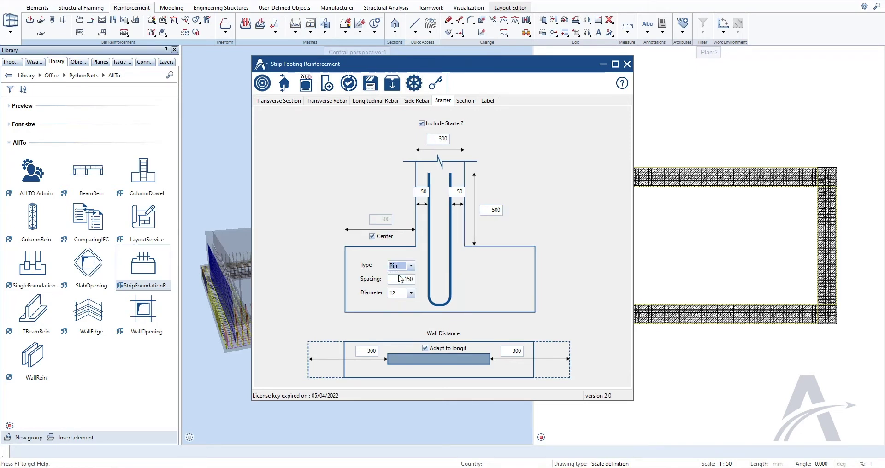
# Update the footing under position name ST02, replacing the existing ST02 elements.
pyautogui.click(348, 88)
pyautogui.write('ST02')
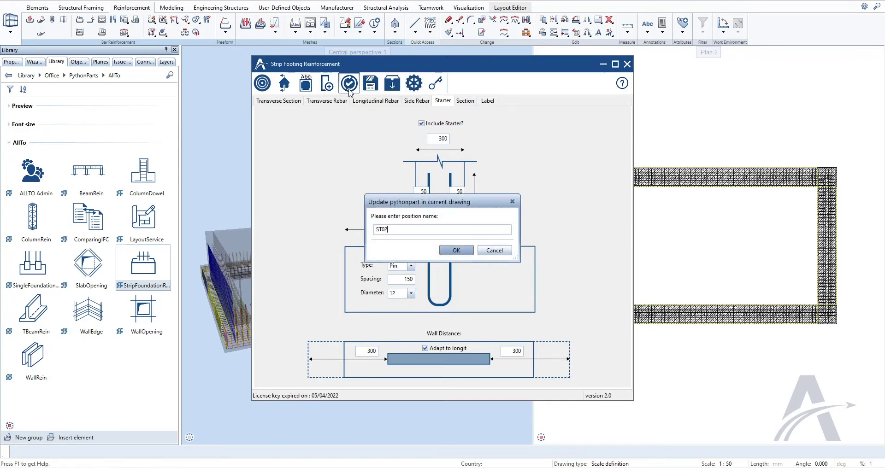
pyautogui.click(454, 250)
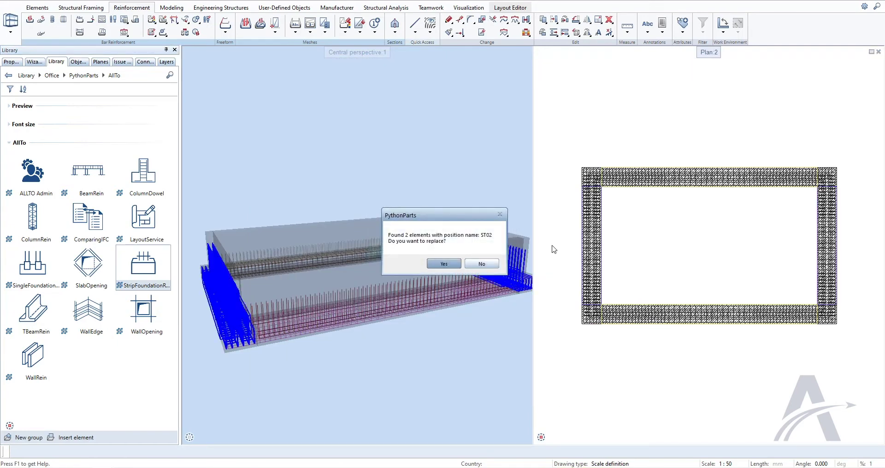
pyautogui.click(444, 264)
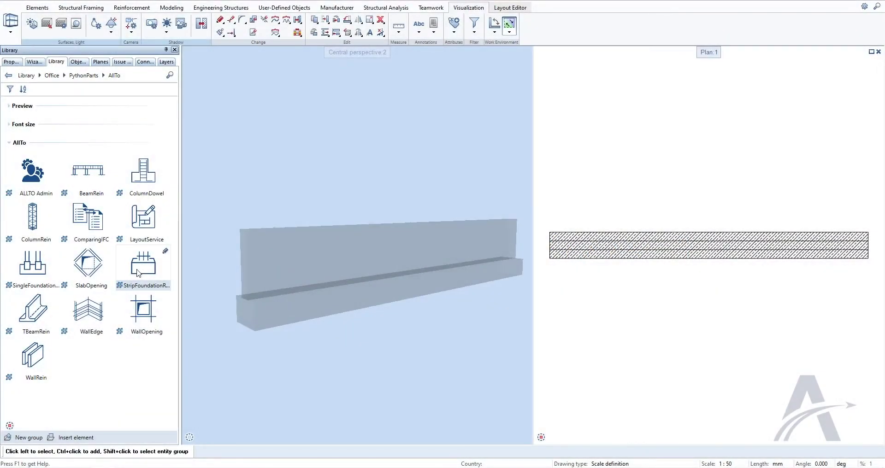
# Launch the StripFoundationRein PythonPart from the Library for a new footing.
pyautogui.click(138, 273)
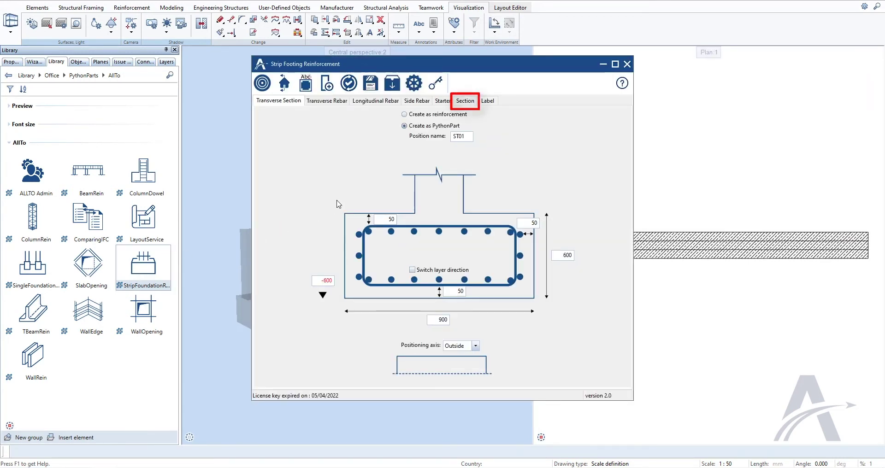
# Name the foundation ST01 and title the elevation at M 1:50 with length/width/height in mm.
pyautogui.click(466, 105)
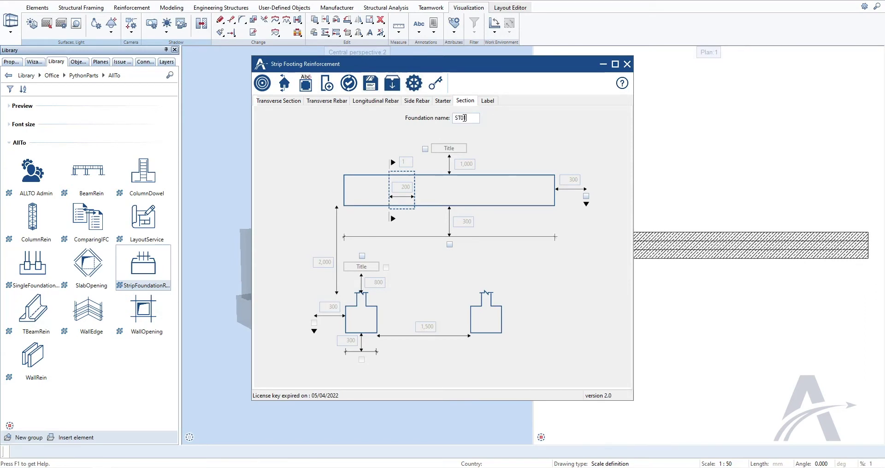
pyautogui.write('1')
pyautogui.click(425, 149)
pyautogui.click(449, 149)
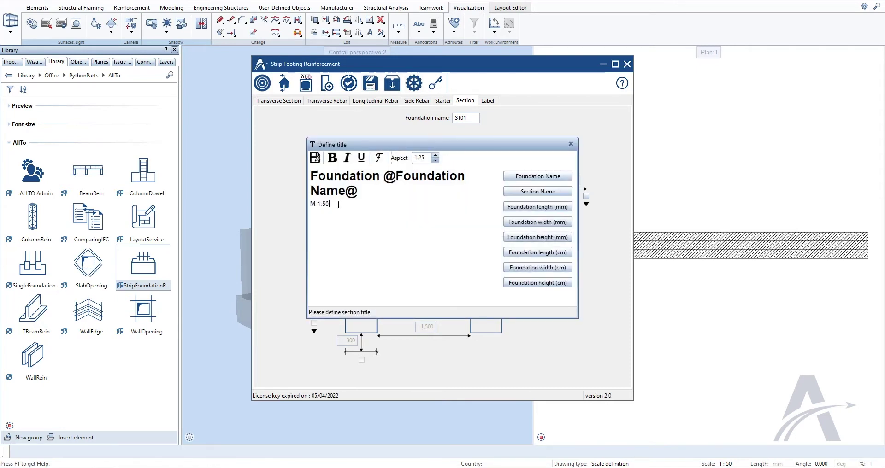
pyautogui.write('length/width/height =')
pyautogui.click(535, 207)
pyautogui.write('/')
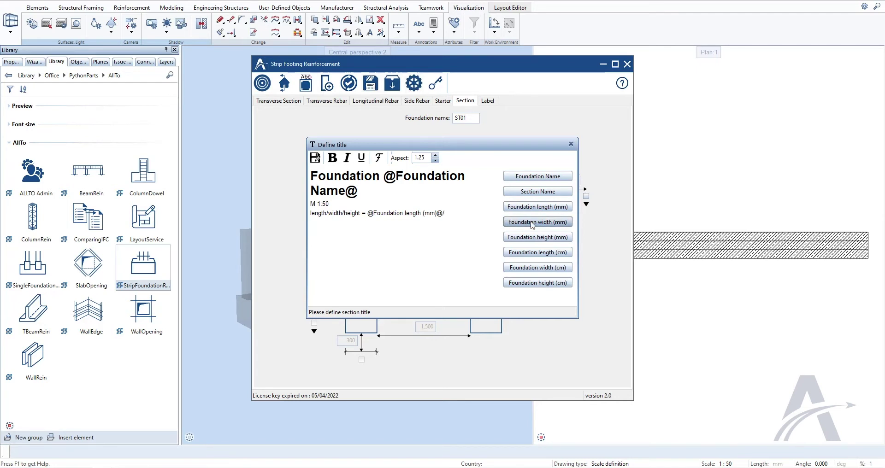
pyautogui.click(533, 222)
pyautogui.write('/')
pyautogui.click(535, 237)
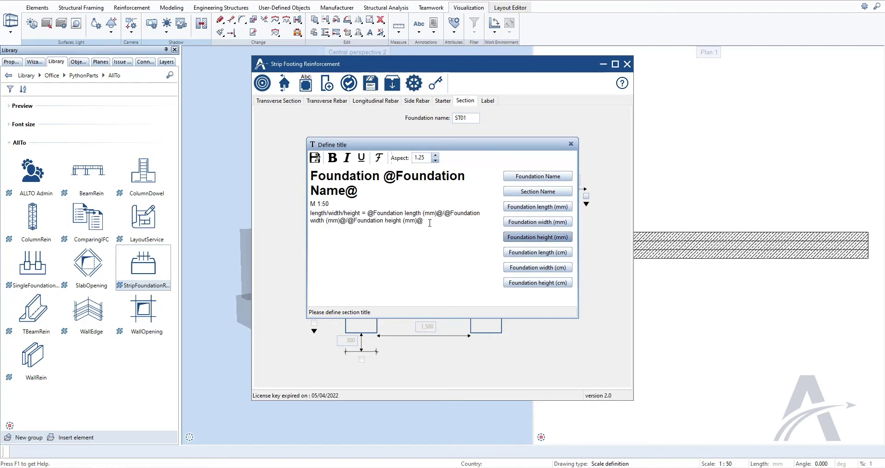
pyautogui.write(' mm')
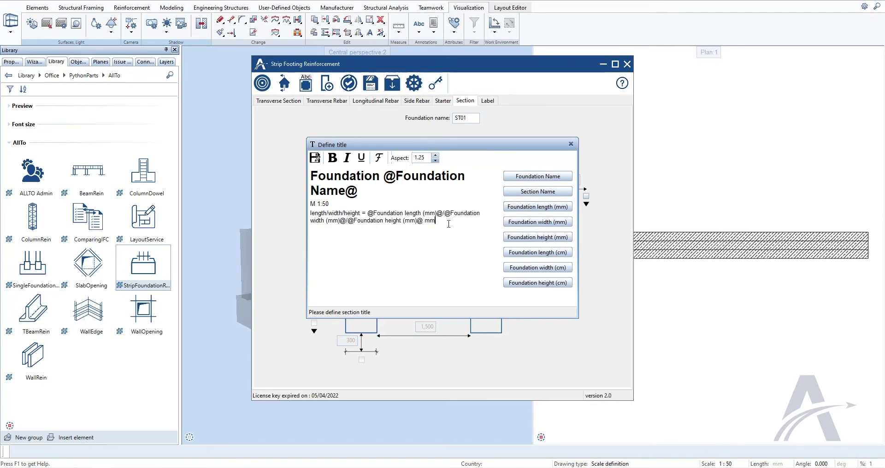
# Try font, underline, italic and bold on the length/width/height line, revert them, and close the editor.
pyautogui.moveTo(448, 224); pyautogui.dragTo(308, 213)
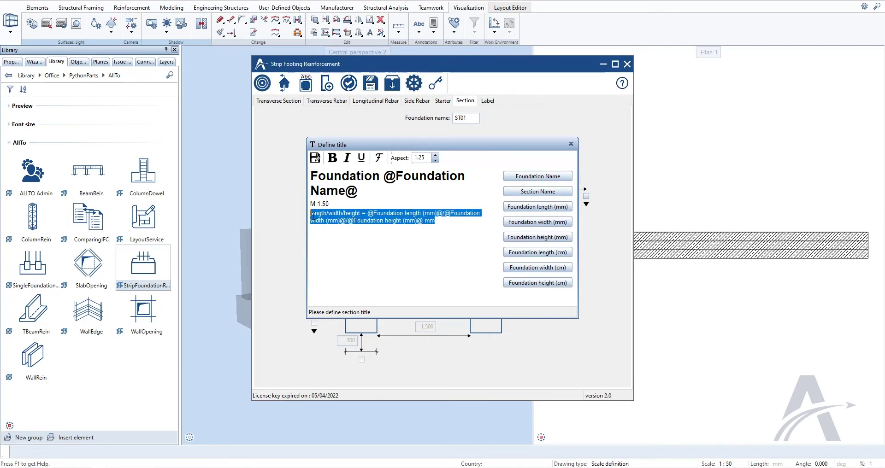
pyautogui.click(379, 159)
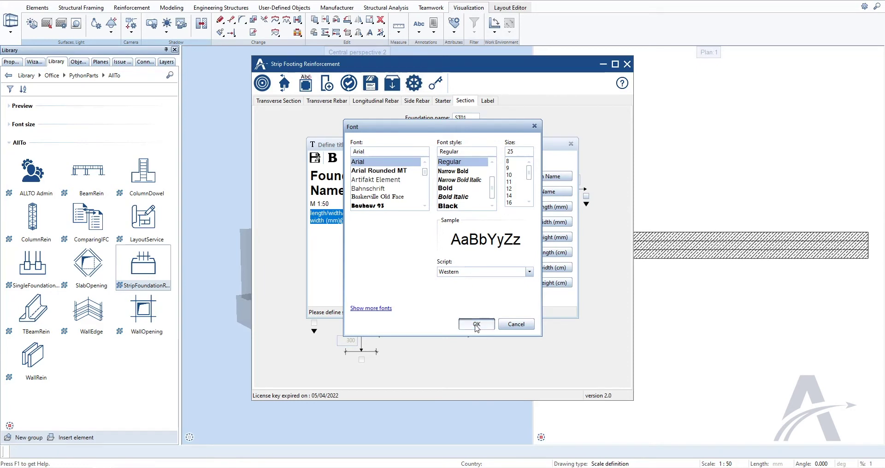
pyautogui.click(477, 324)
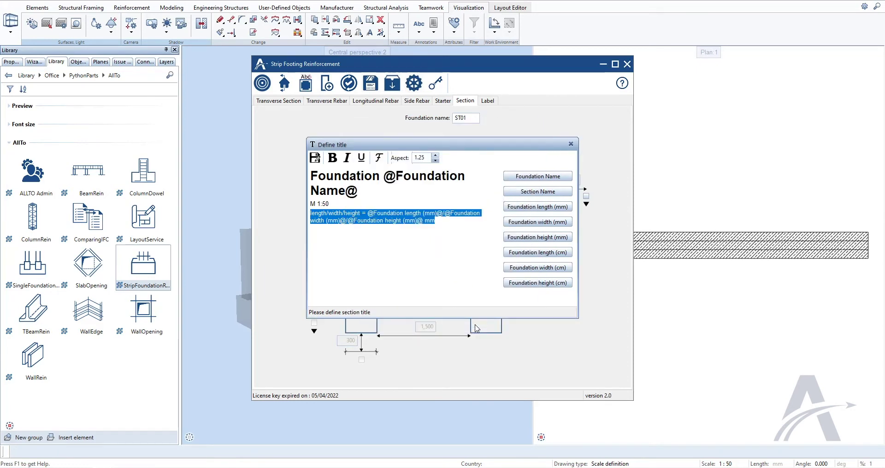
pyautogui.click(361, 158)
pyautogui.click(349, 159)
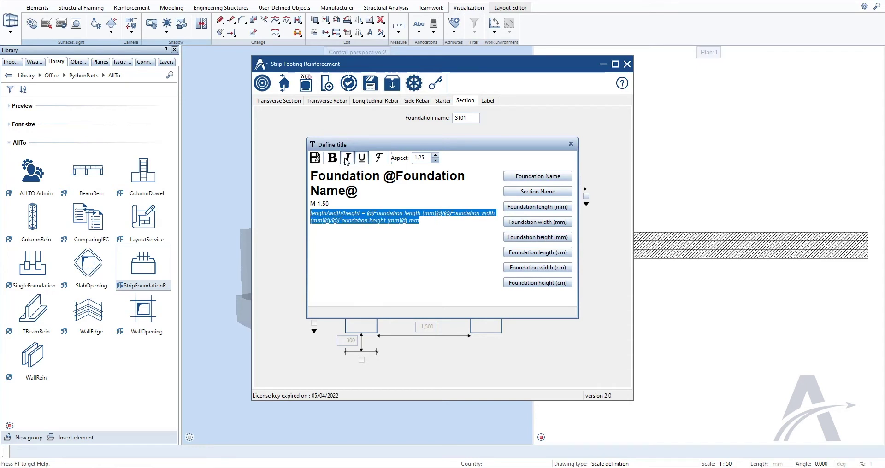
pyautogui.click(330, 160)
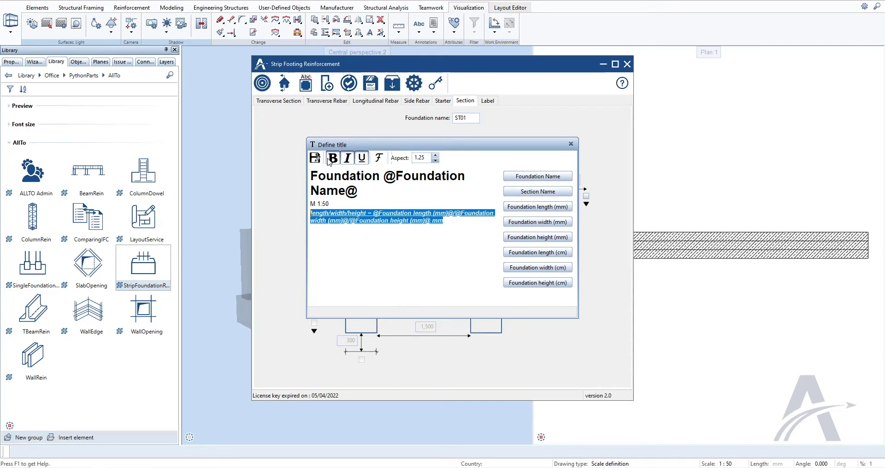
pyautogui.click(331, 158)
pyautogui.click(348, 159)
pyautogui.click(362, 158)
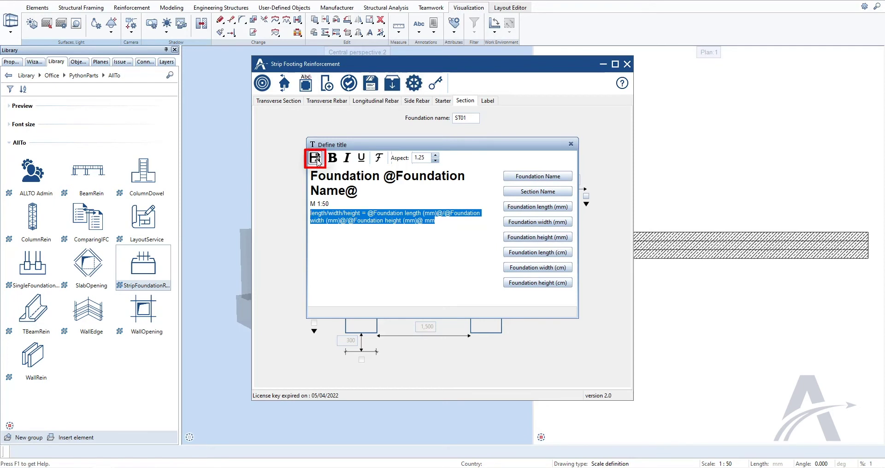
pyautogui.click(571, 144)
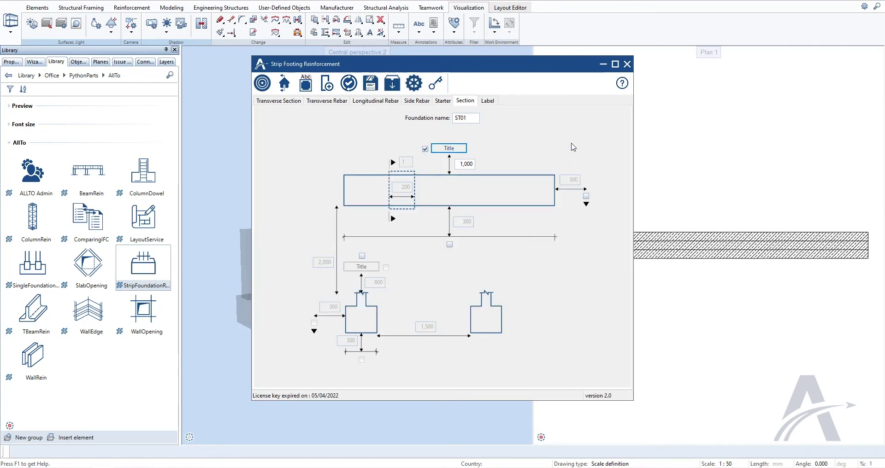
# Set the elevation title offset to 1,500 and enable its right (500) and lower dimensions.
pyautogui.click(458, 164)
pyautogui.write('1,500')
pyautogui.click(585, 197)
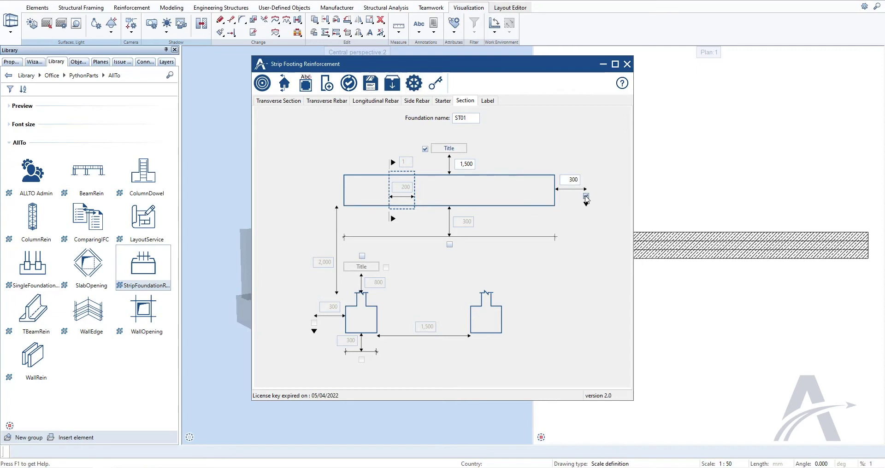
pyautogui.click(567, 180)
pyautogui.write('500')
pyautogui.click(450, 244)
pyautogui.click(460, 222)
pyautogui.write('5')
# Turn on cross-sections with titles at 1,000 offset and left and lower (500) dimensions.
pyautogui.click(362, 256)
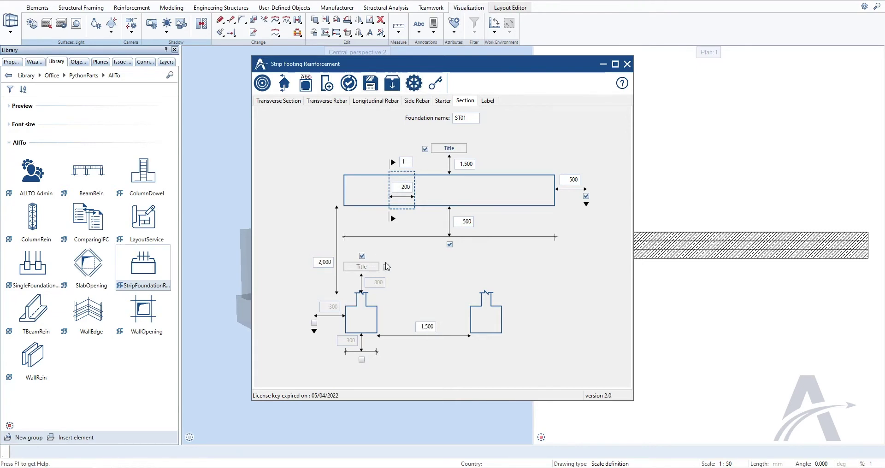
pyautogui.click(386, 267)
pyautogui.doubleClick(371, 283)
pyautogui.write('100')
pyautogui.click(314, 322)
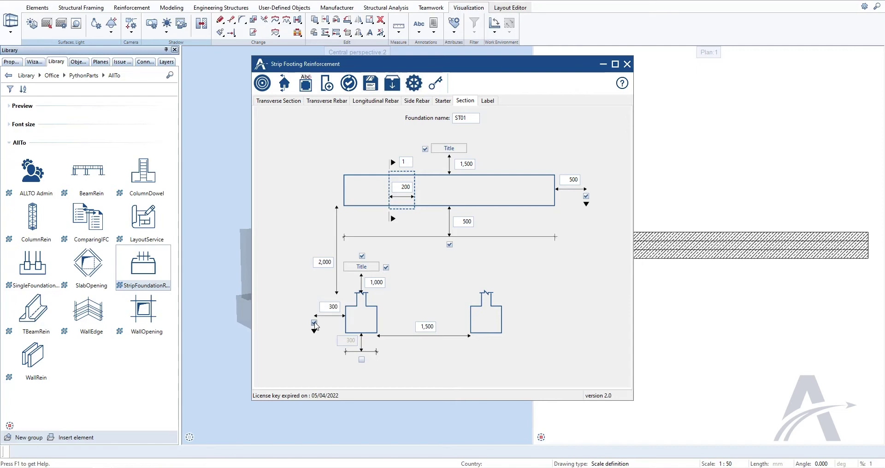
pyautogui.doubleClick(328, 307)
pyautogui.write('5')
pyautogui.click(361, 359)
pyautogui.doubleClick(346, 341)
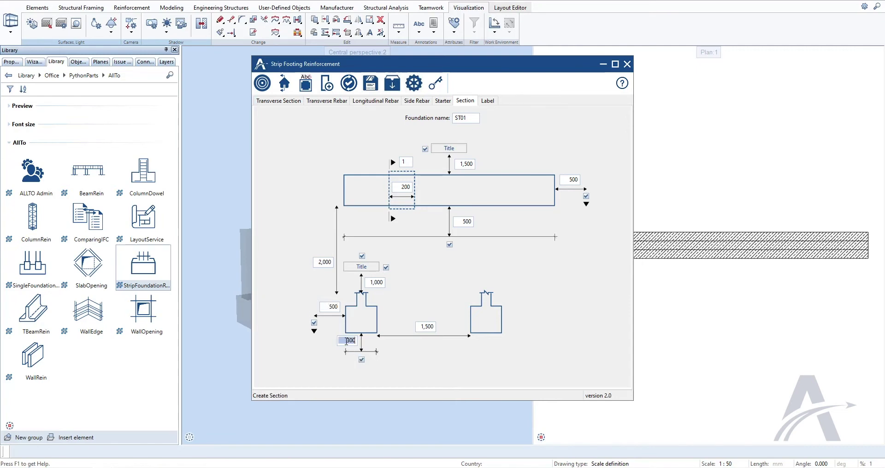
pyautogui.write('500')
# Set the distance to the cross-sections to 3,000, their spacing to 2,500 and section width to 400.
pyautogui.doubleClick(319, 262)
pyautogui.write('300')
pyautogui.doubleClick(419, 326)
pyautogui.write('2')
pyautogui.doubleClick(399, 187)
pyautogui.write('40')
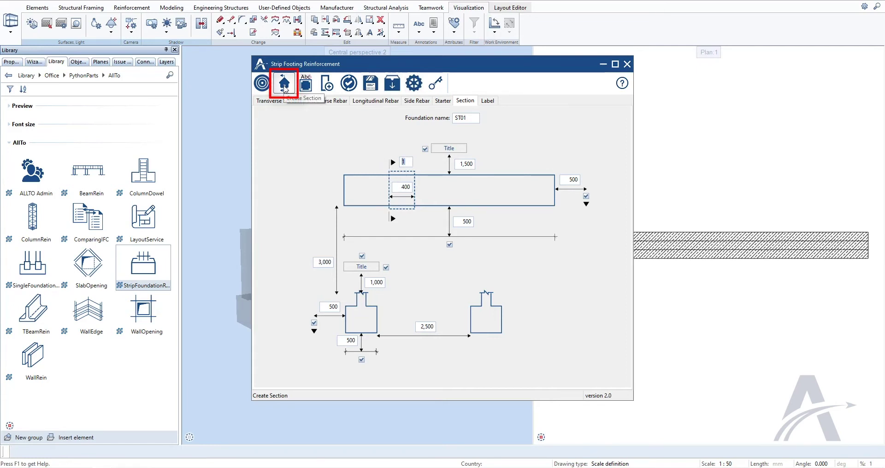
# Pick the footing's start and end points and place the ST01 elevation with Sections 1-1 to 3-3.
pyautogui.click(284, 83)
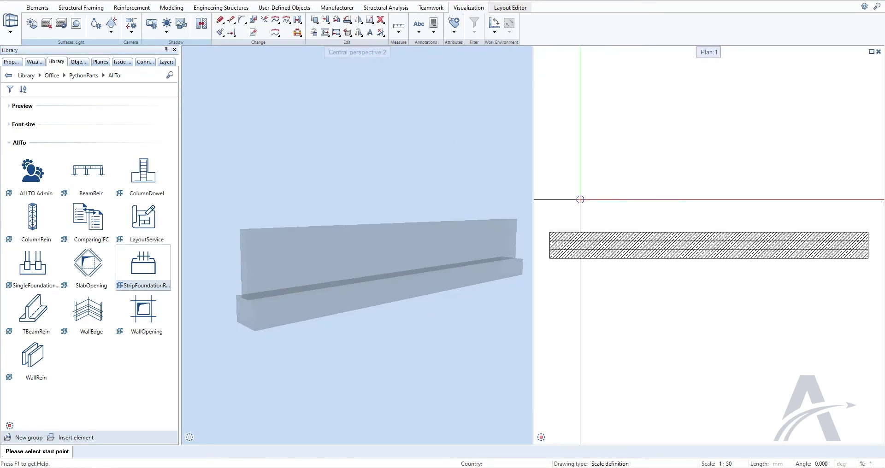
pyautogui.click(501, 254)
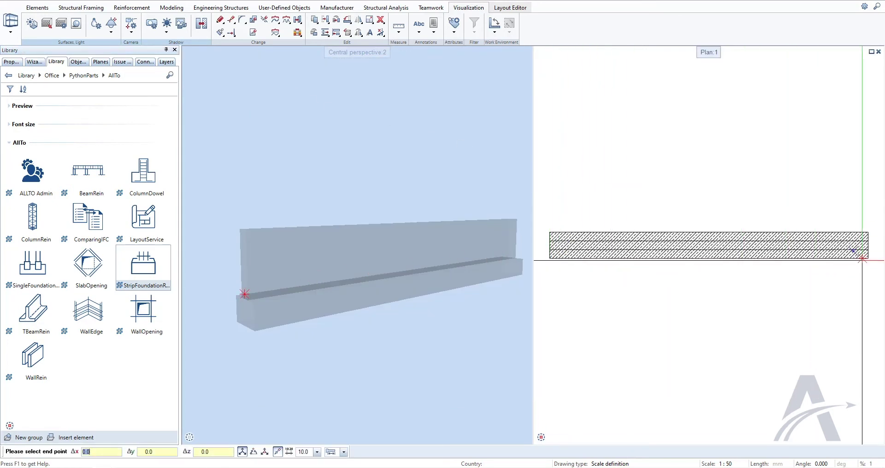
pyautogui.click(236, 295)
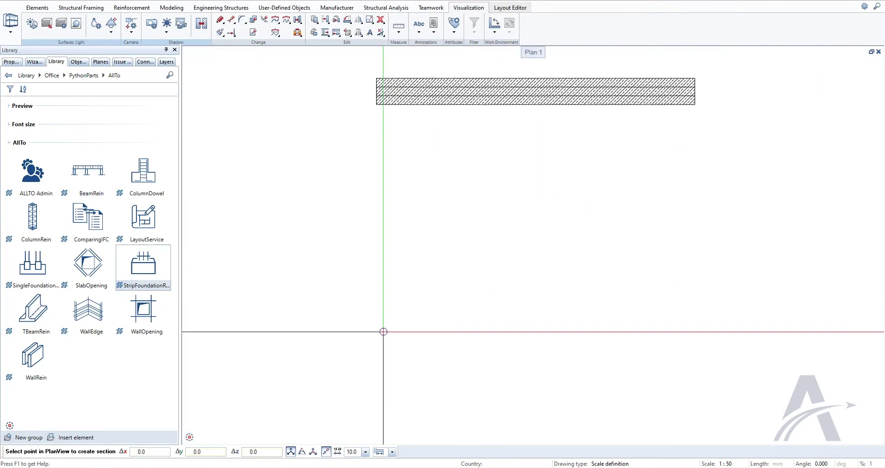
pyautogui.click(377, 352)
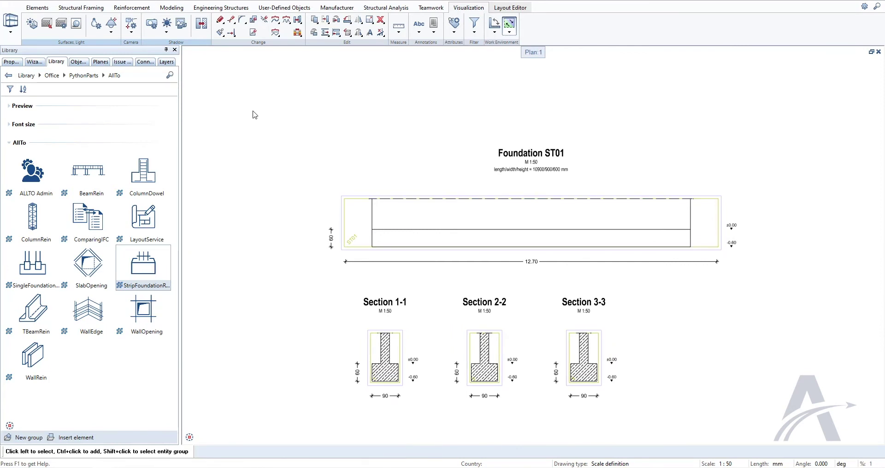
pyautogui.scroll(2, 534, 287)
pyautogui.scroll(1, 649, 297)
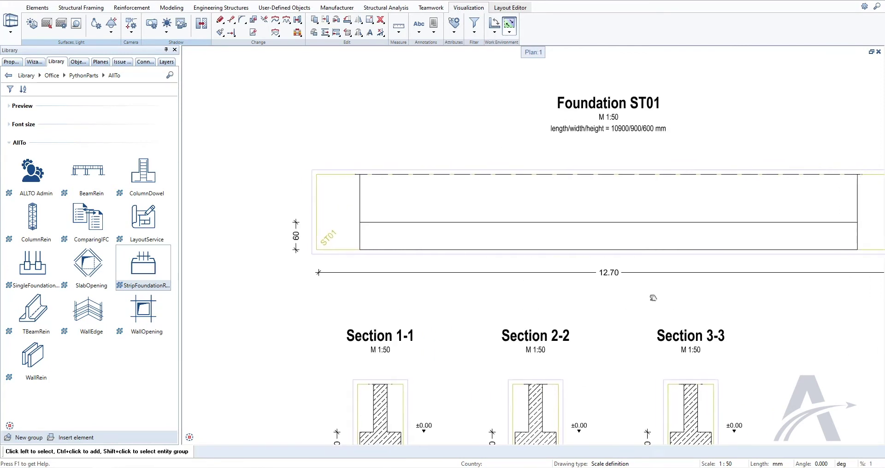
pyautogui.scroll(2, 646, 296)
pyautogui.moveTo(646, 296); pyautogui.dragTo(695, 178, button='middle')
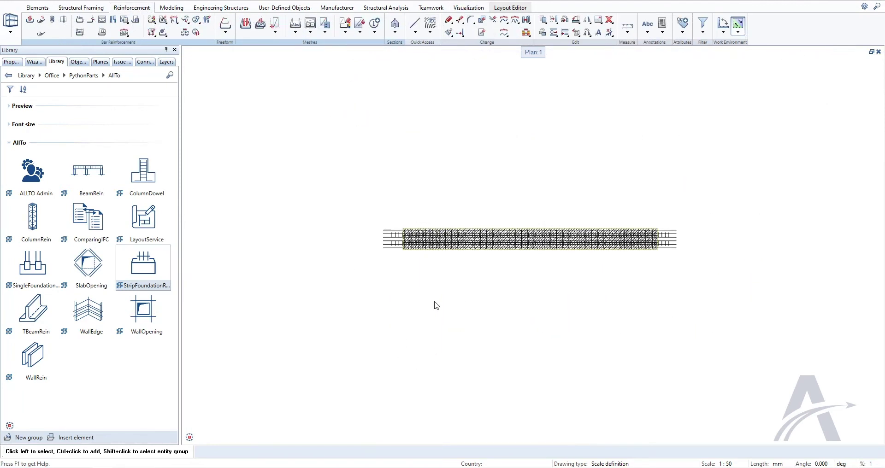
# Reopen the footing PythonPart, check the Section tab, and re-place the elevation and three sections.
pyautogui.doubleClick(477, 257)
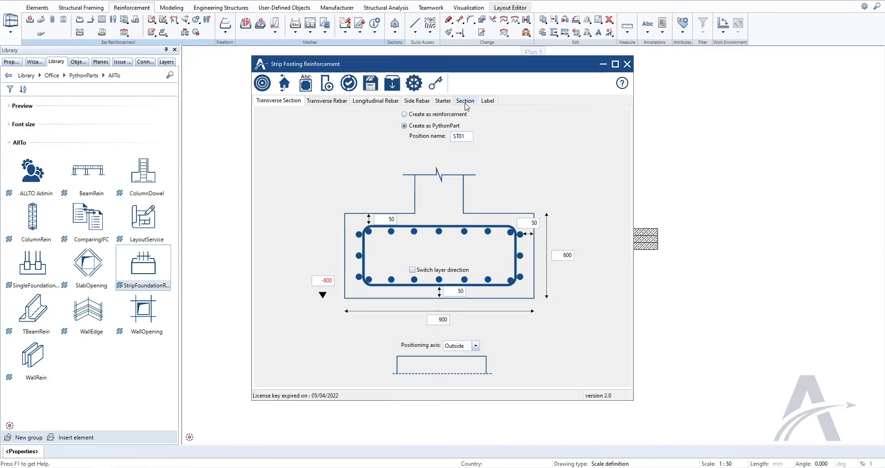
pyautogui.click(465, 102)
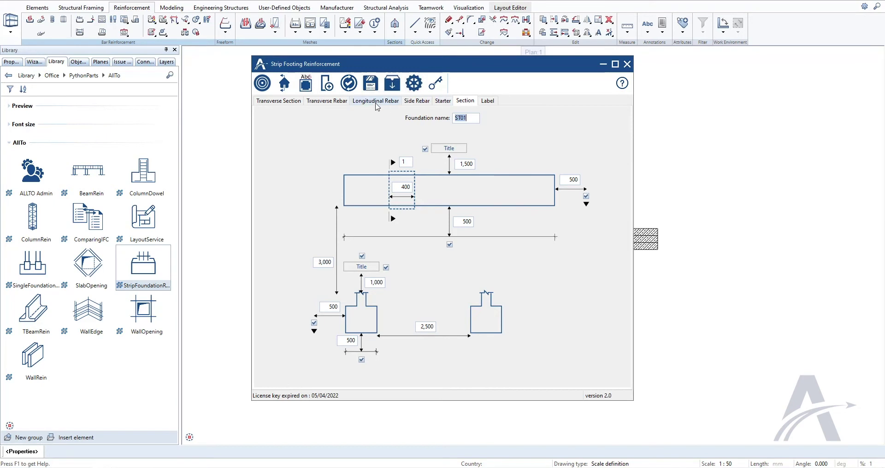
pyautogui.click(284, 84)
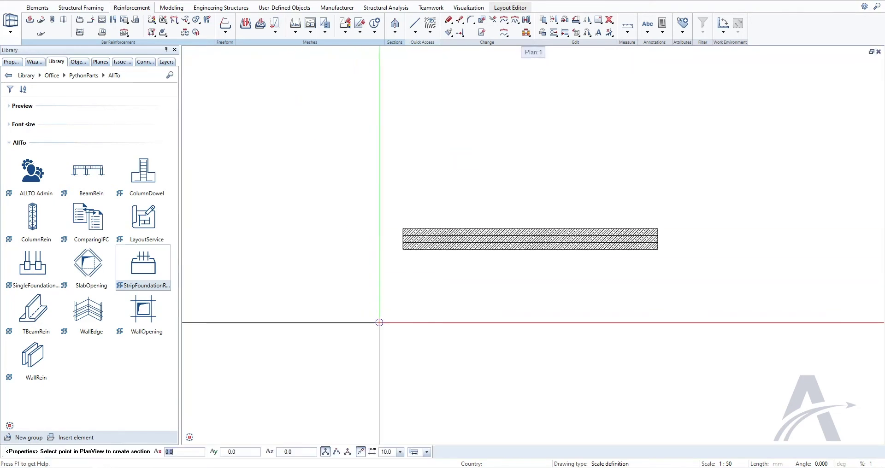
pyautogui.moveTo(379, 375)
pyautogui.mouseDown(button='middle')
pyautogui.moveTo(407, 312)
pyautogui.moveTo(412, 245)
pyautogui.mouseUp(button='middle')
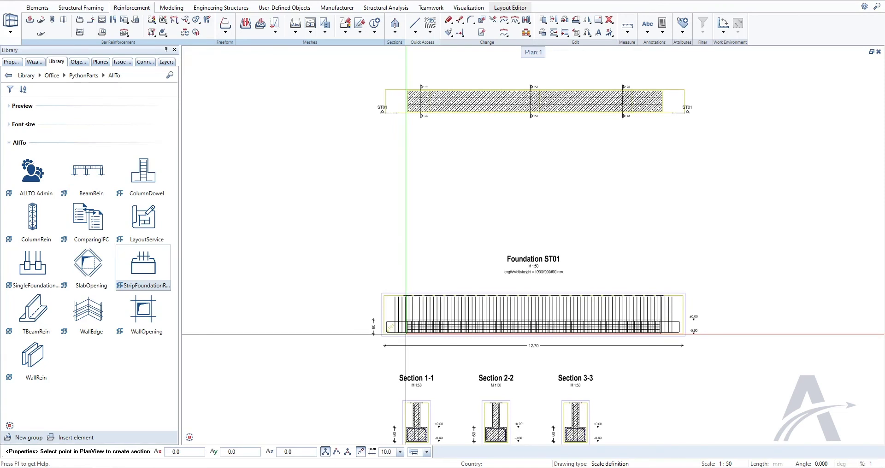
pyautogui.press('Escape')
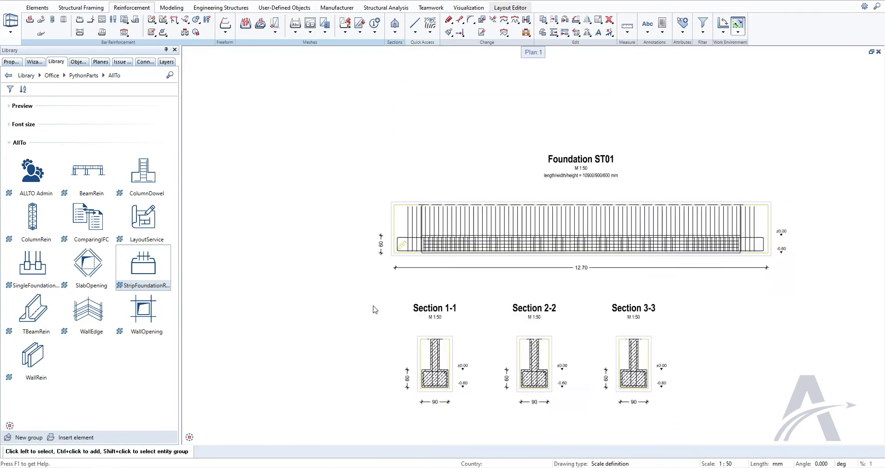
pyautogui.scroll(3, 383, 304)
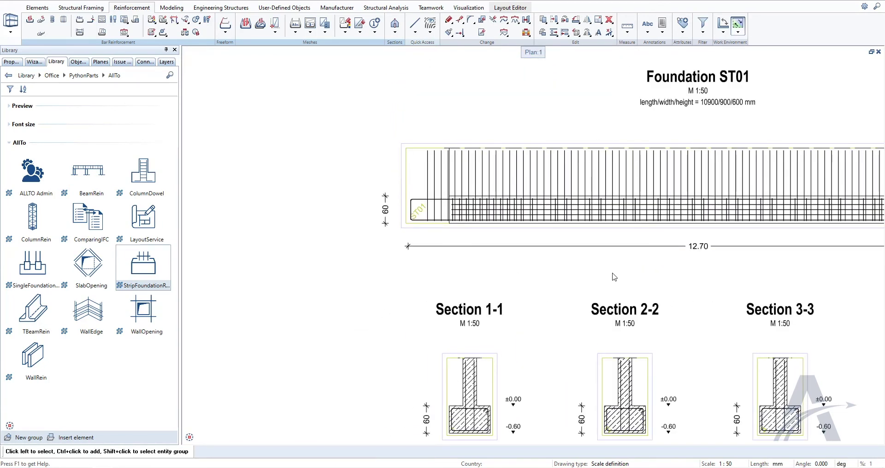
pyautogui.moveTo(615, 277)
pyautogui.mouseDown(button='middle')
pyautogui.moveTo(412, 320)
pyautogui.moveTo(501, 187)
pyautogui.mouseUp(button='middle')
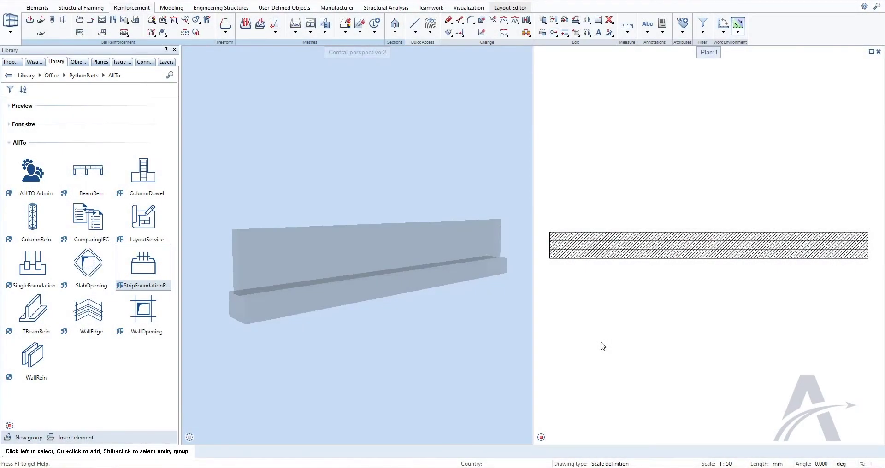
# Make 100 Section current with 1 Model and 2 Reinforcement open in the background.
pyautogui.hotkey('ctrl', 'o')
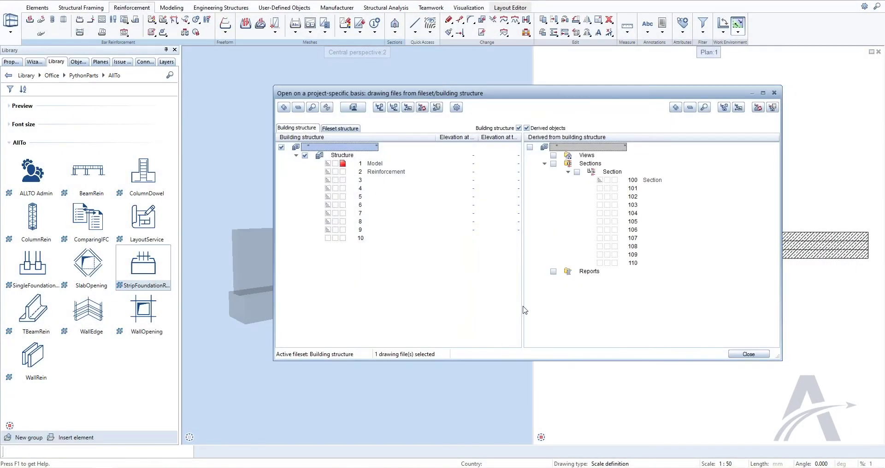
pyautogui.click(335, 164)
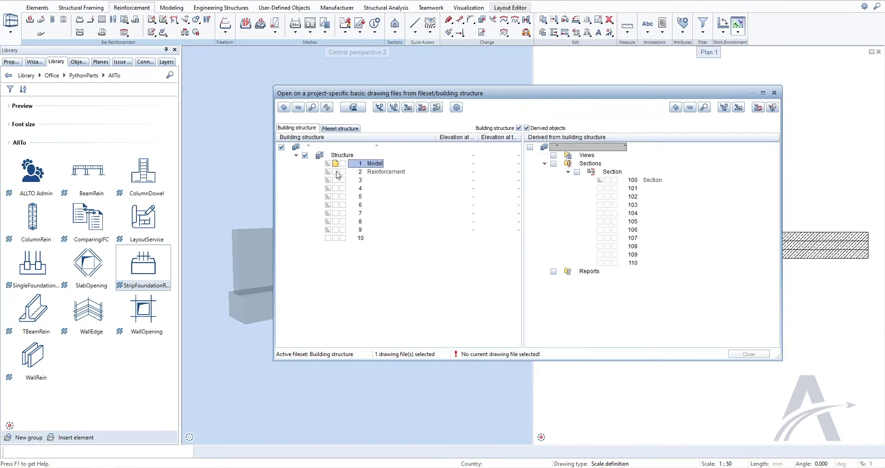
pyautogui.click(336, 171)
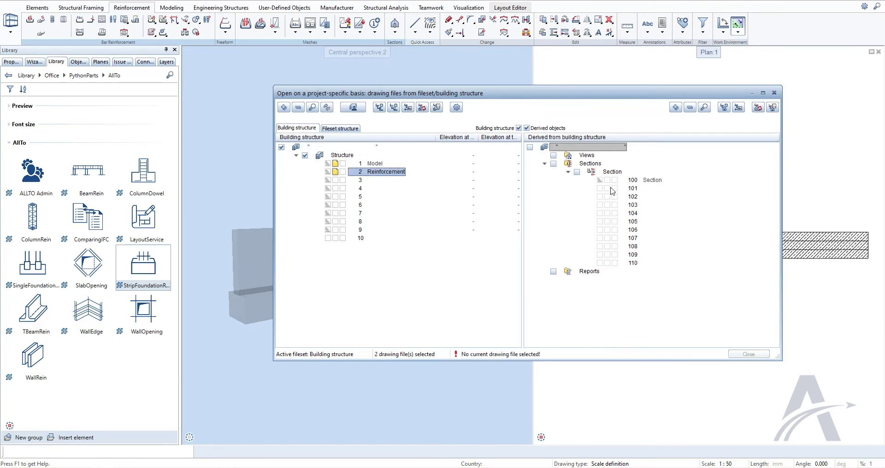
pyautogui.click(615, 180)
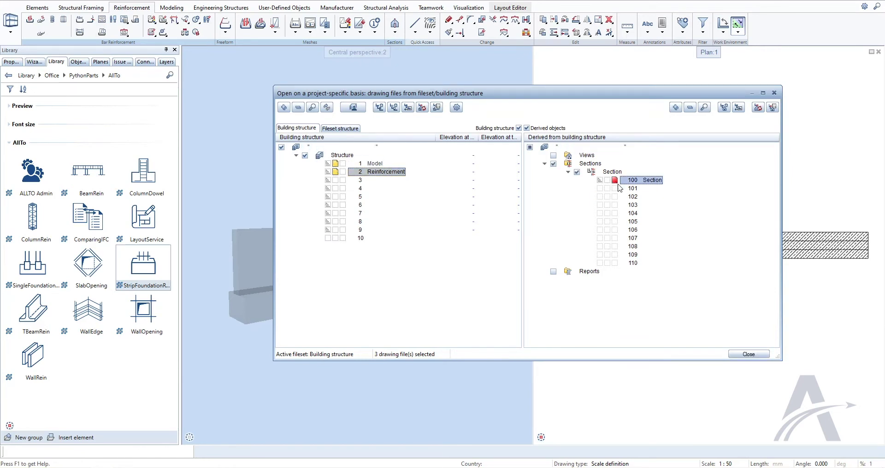
pyautogui.click(733, 353)
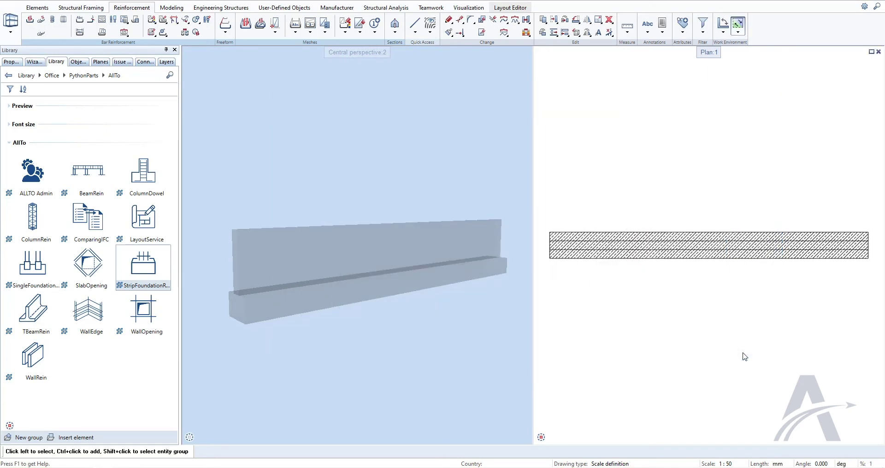
# On the Label tab, add steel grade to bar 3's and bar 2's labels, bar 2 showing spacing instead of count.
pyautogui.doubleClick(142, 270)
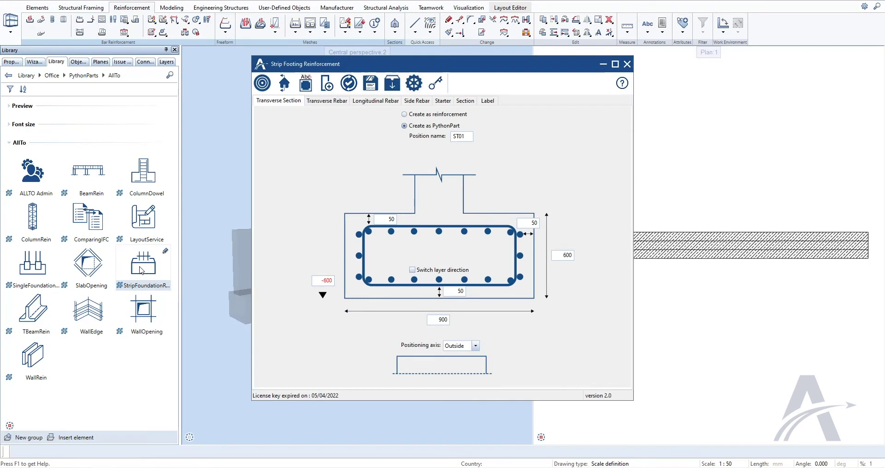
pyautogui.click(487, 102)
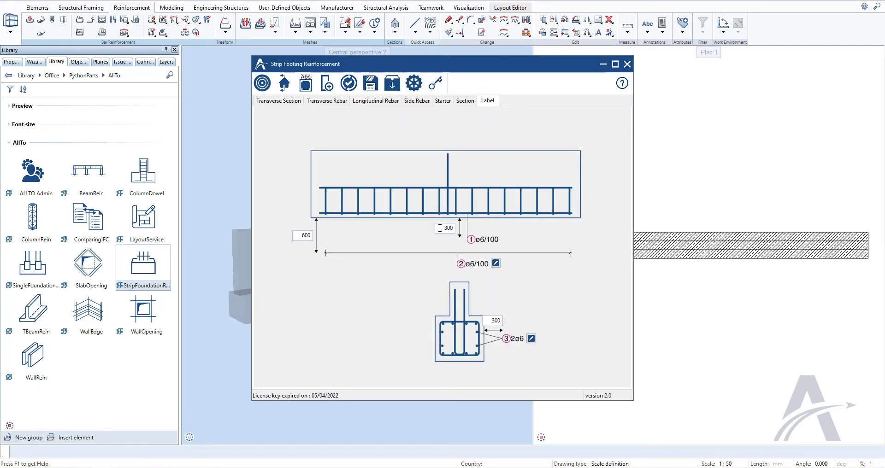
pyautogui.doubleClick(455, 228)
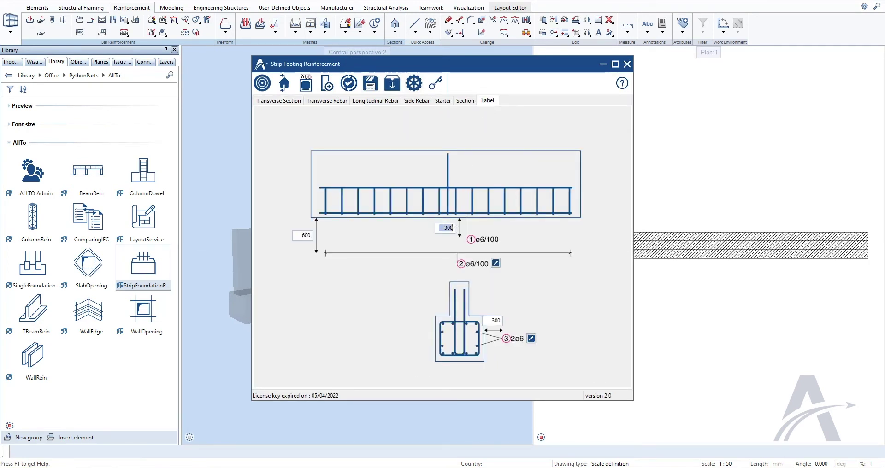
pyautogui.doubleClick(298, 237)
pyautogui.doubleClick(496, 321)
pyautogui.click(532, 339)
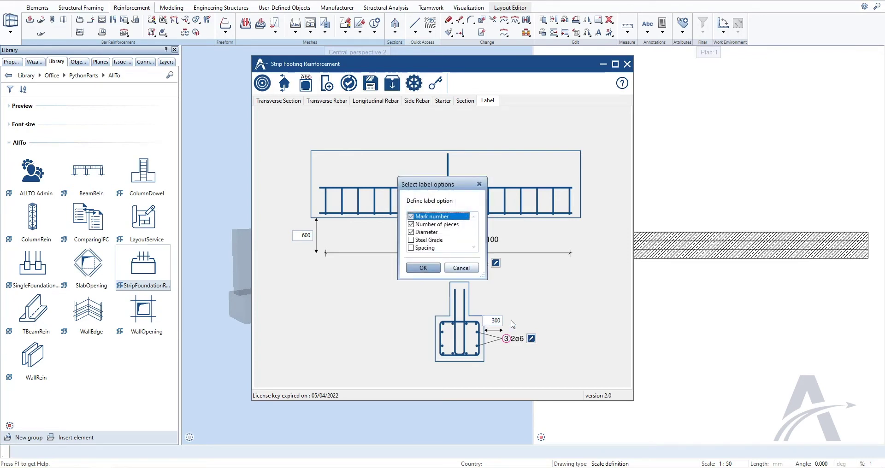
pyautogui.click(423, 269)
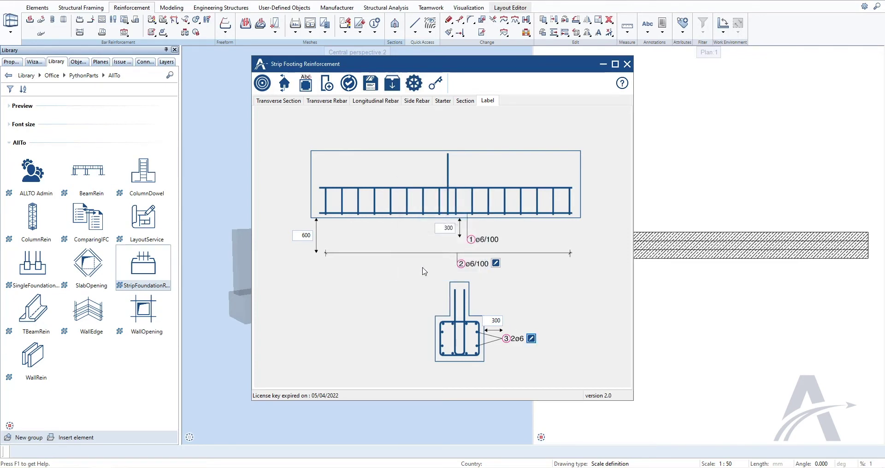
pyautogui.click(497, 264)
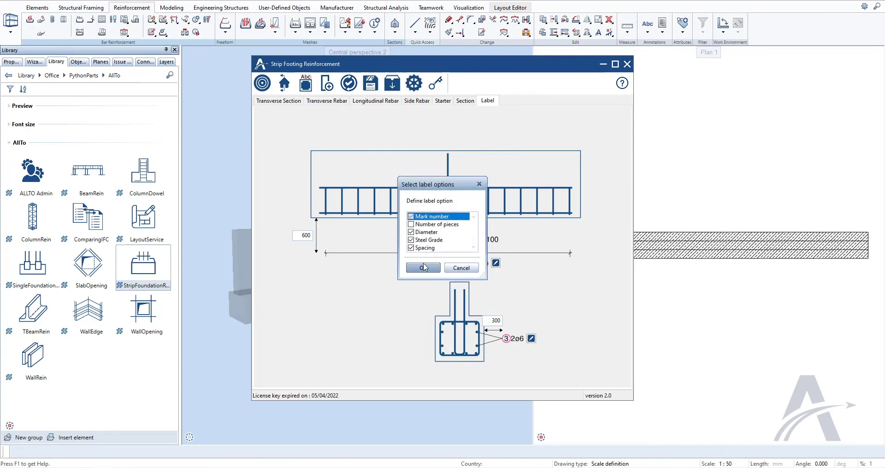
pyautogui.click(423, 268)
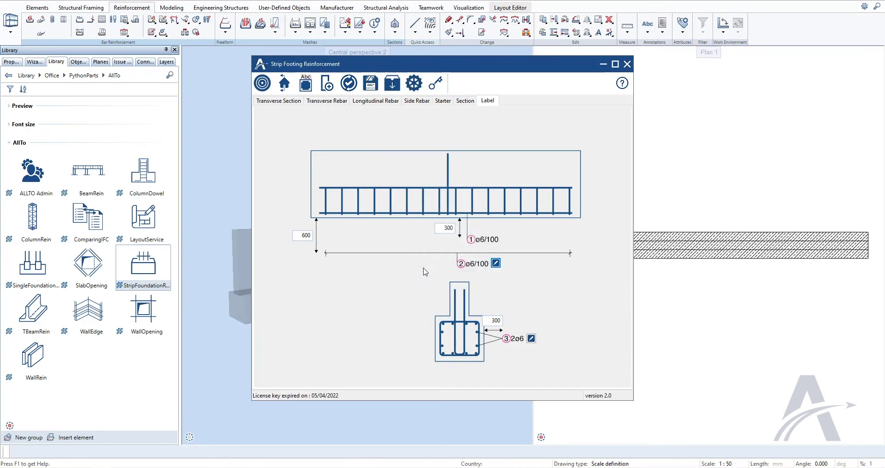
# Assign rebar to drawing 2 and sections to drawing 100, then pick both footing ends to create the cage.
pyautogui.click(306, 84)
pyautogui.click(410, 233)
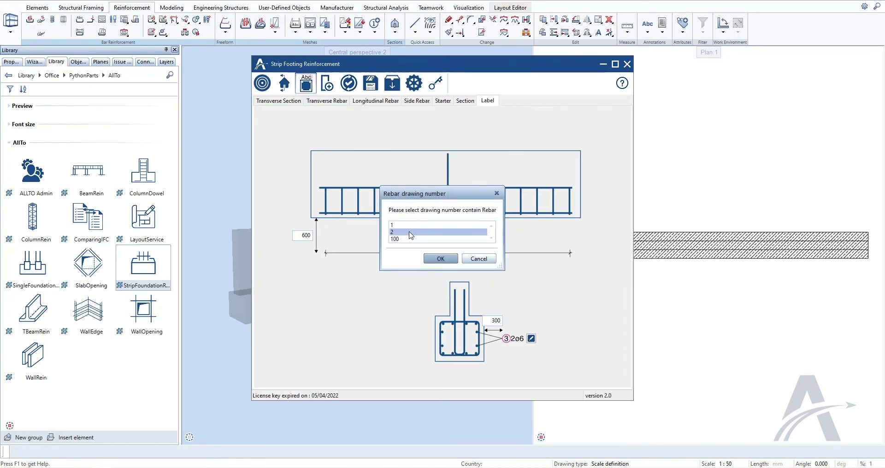
pyautogui.click(434, 257)
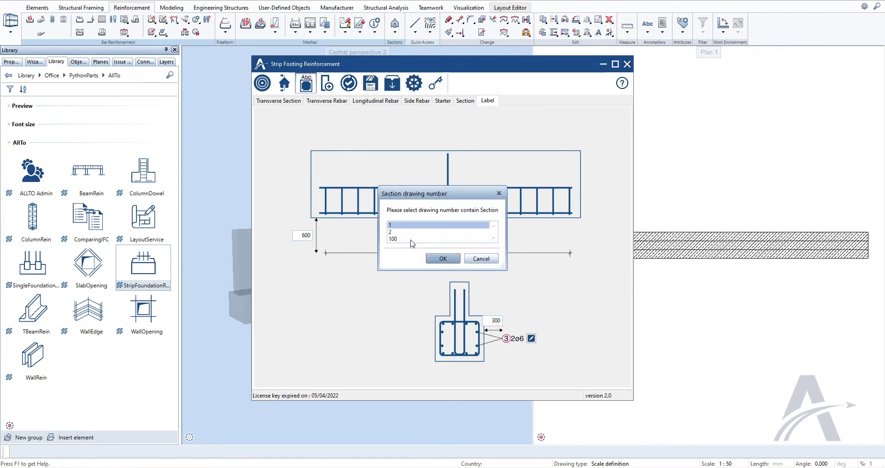
pyautogui.click(410, 240)
pyautogui.click(441, 259)
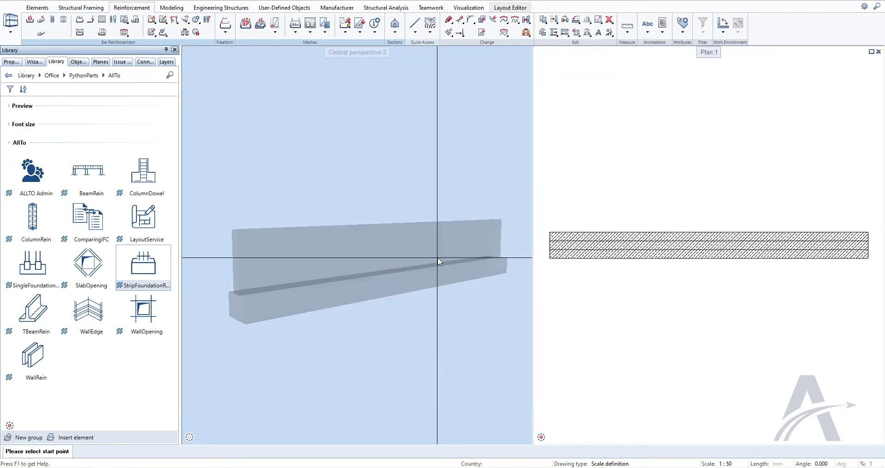
pyautogui.click(549, 259)
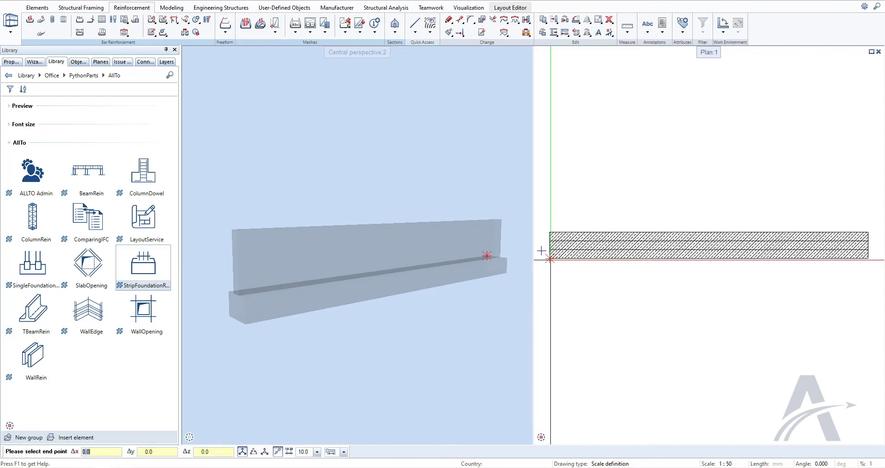
pyautogui.click(867, 259)
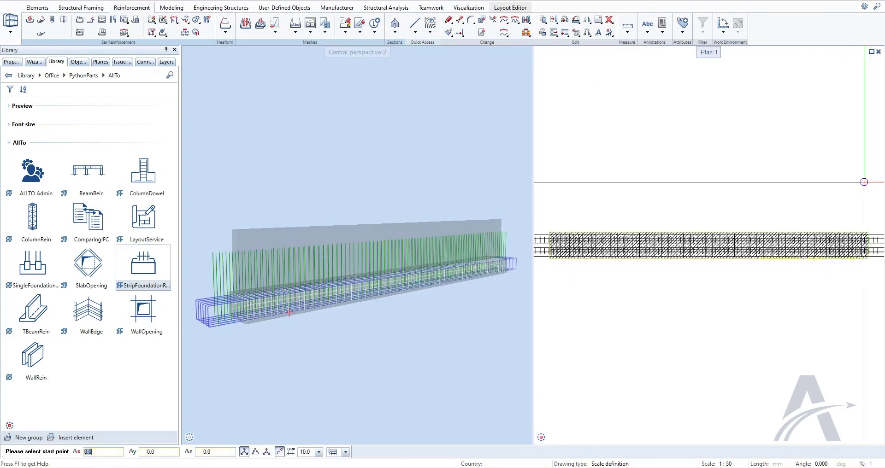
pyautogui.click(872, 51)
pyautogui.moveTo(398, 326); pyautogui.dragTo(567, 184, button='middle')
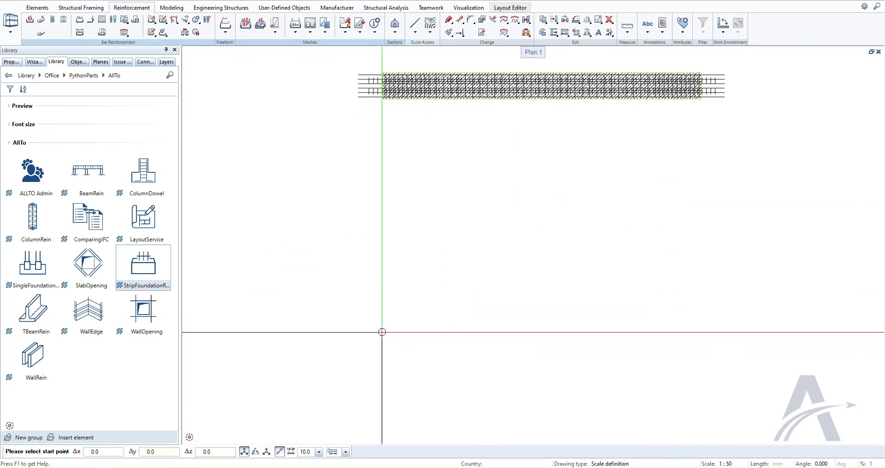
# Place the Foundation ST01 layout, then renumber all rebar marks sequentially from 1 with Rearrange Marks.
pyautogui.click(382, 332)
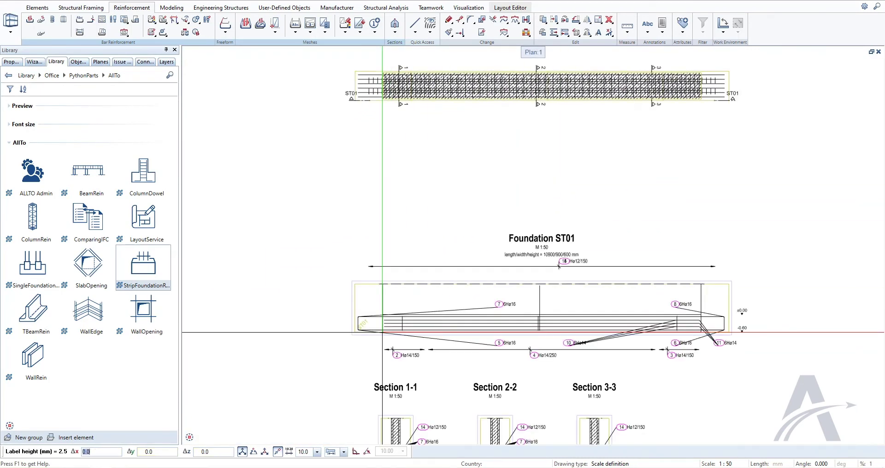
pyautogui.press('Escape')
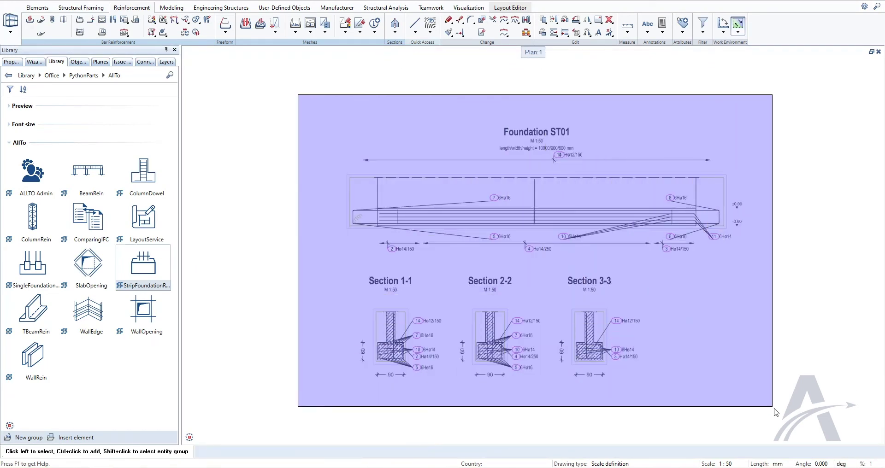
pyautogui.moveTo(300, 98); pyautogui.dragTo(779, 417)
pyautogui.press('Escape')
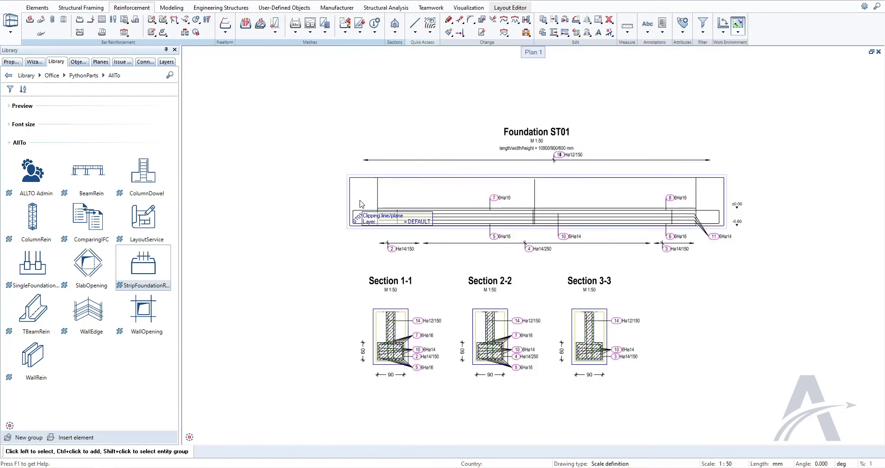
pyautogui.click(197, 34)
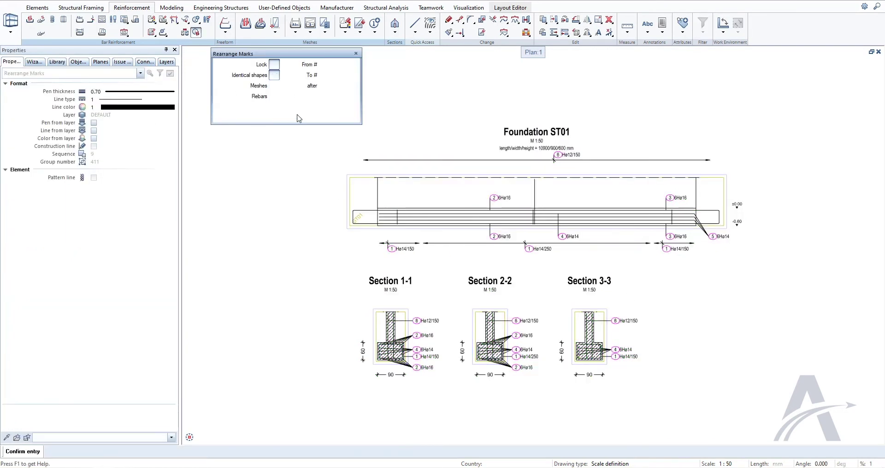
pyautogui.click(297, 116)
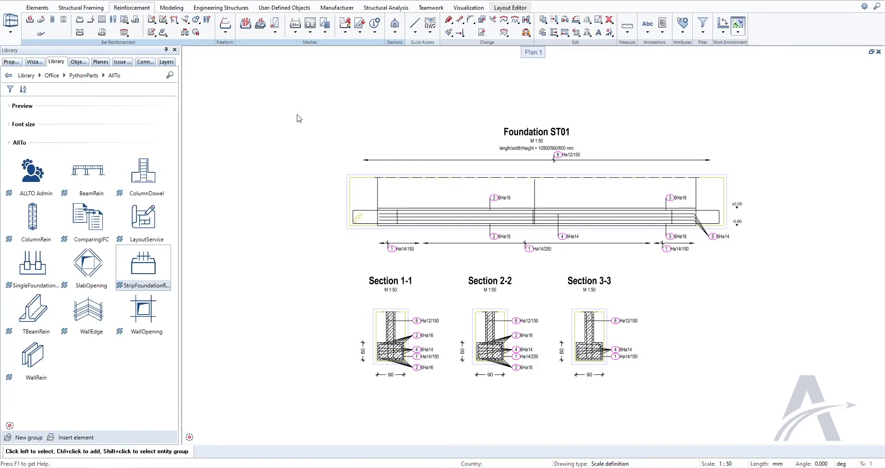
pyautogui.scroll(3, 509, 225)
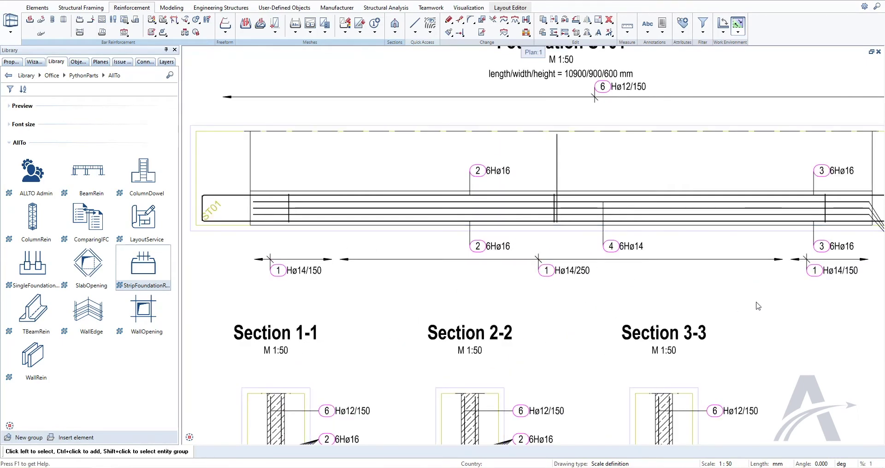
pyautogui.moveTo(758, 306)
pyautogui.mouseDown(button='middle')
pyautogui.moveTo(495, 342)
pyautogui.moveTo(571, 193)
pyautogui.mouseUp(button='middle')
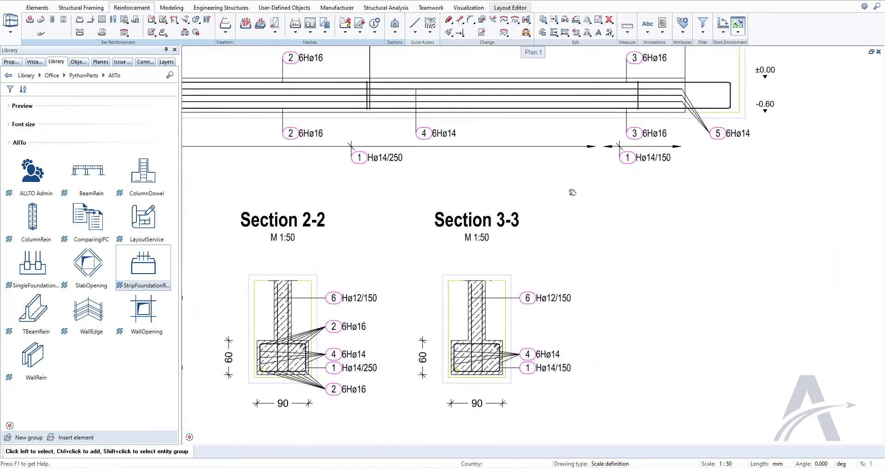
pyautogui.moveTo(358, 265)
pyautogui.mouseDown(button='middle')
pyautogui.moveTo(512, 249)
pyautogui.moveTo(618, 250)
pyautogui.mouseUp(button='middle')
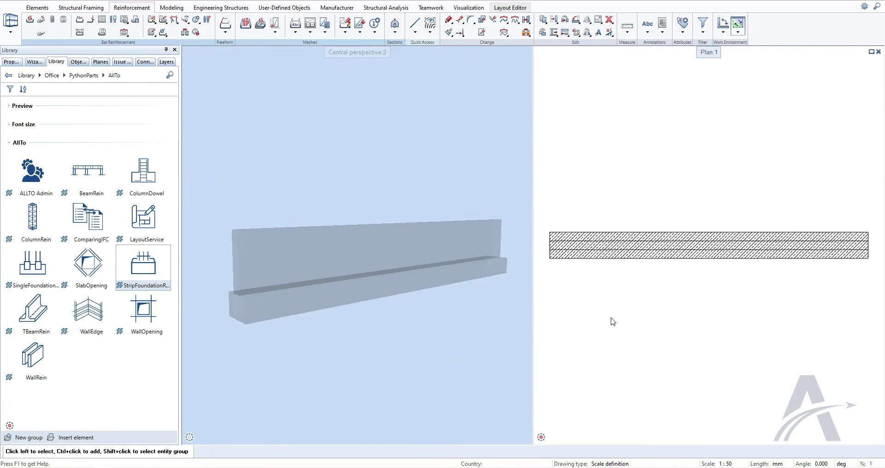
# Make Reinforcement the current drawing and place StripFoundationRein from the footing's left to right end.
pyautogui.press('F2')
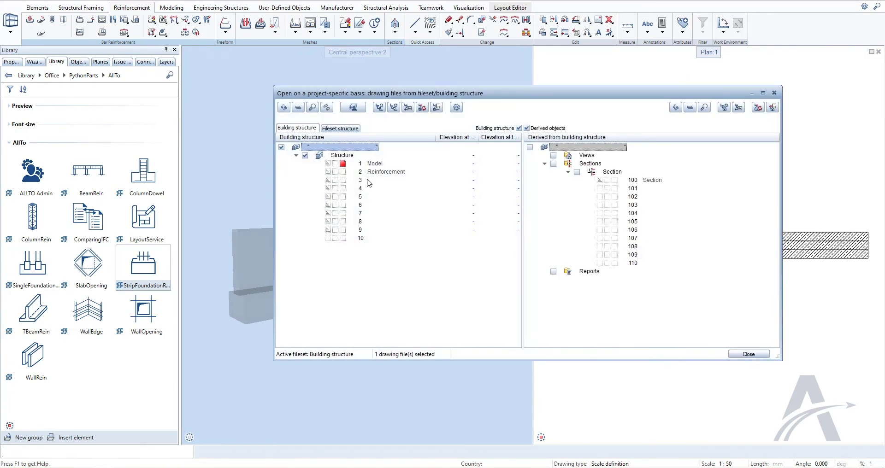
pyautogui.click(343, 172)
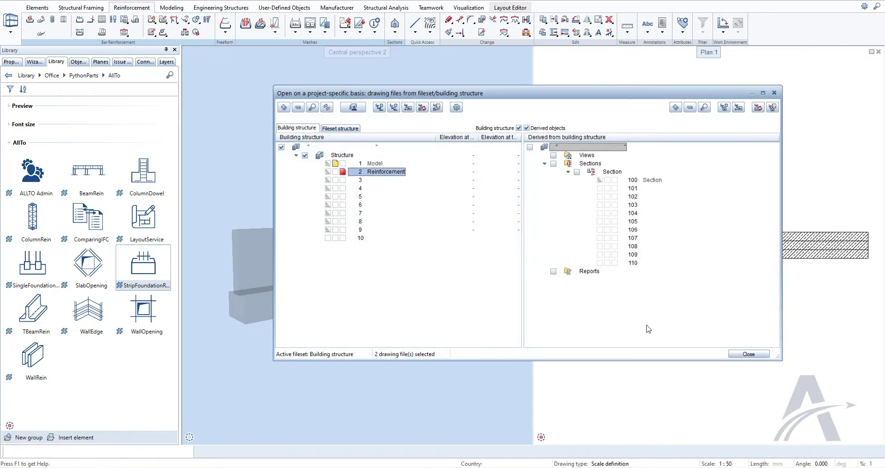
pyautogui.click(748, 354)
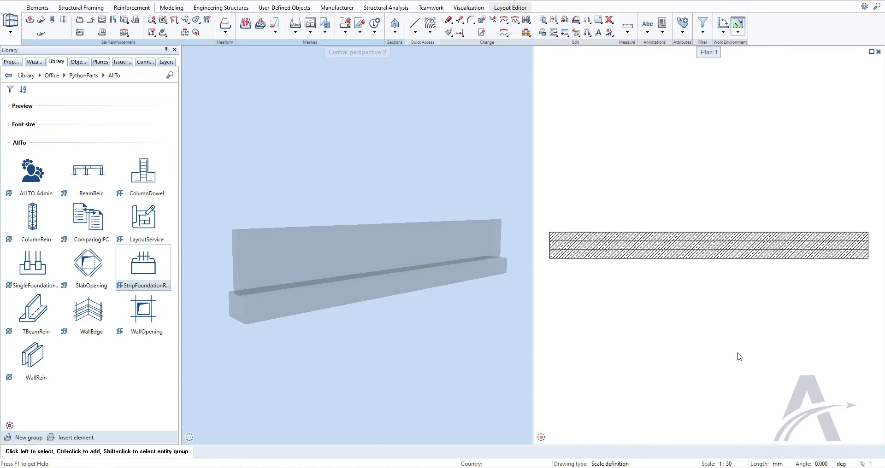
pyautogui.click(132, 270)
pyautogui.click(133, 269)
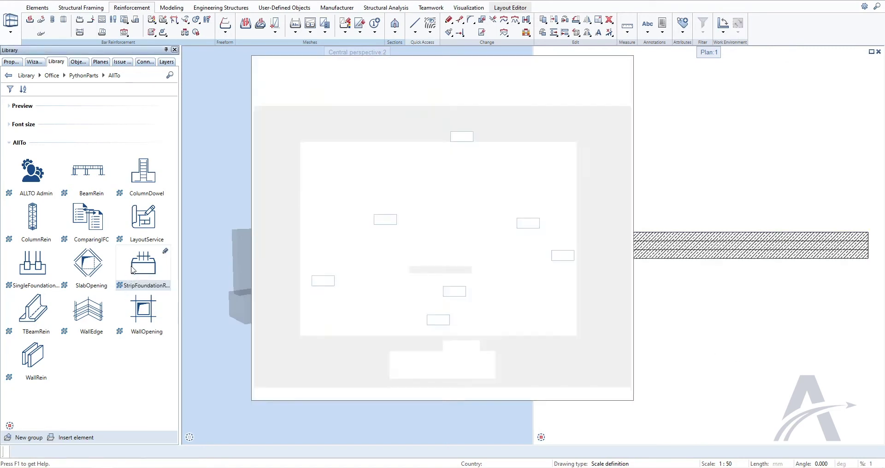
pyautogui.click(262, 84)
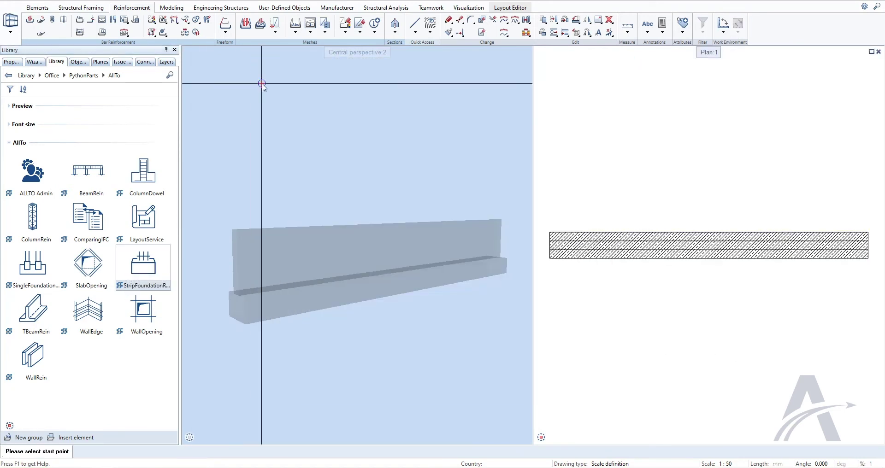
pyautogui.click(599, 276)
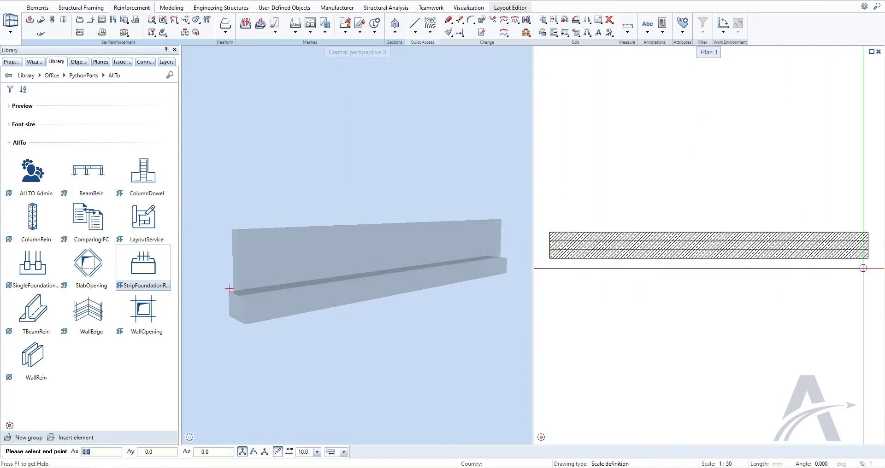
pyautogui.click(868, 259)
pyautogui.press('Escape')
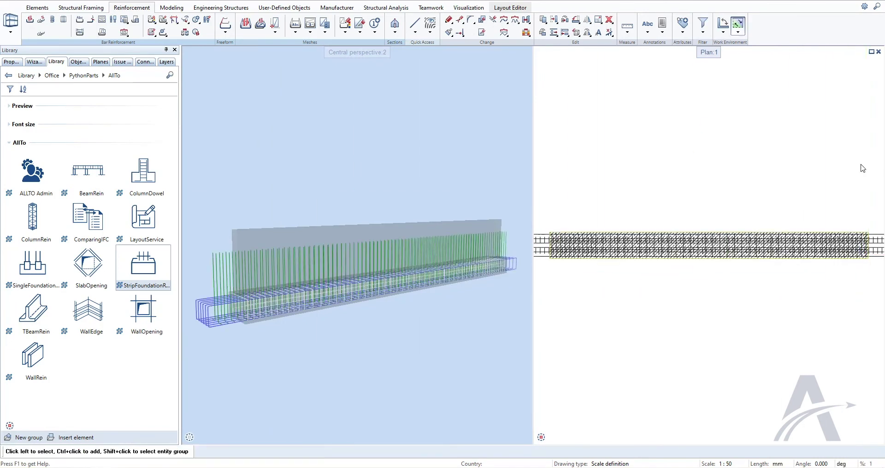
pyautogui.click(871, 52)
pyautogui.moveTo(511, 283); pyautogui.dragTo(678, 159, button='middle')
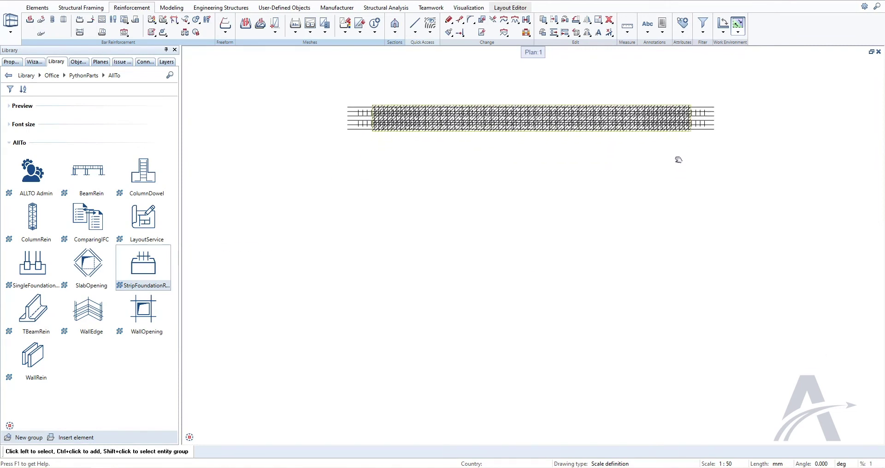
# Make section drawing 100 the active drawing file.
pyautogui.rightClick(466, 300)
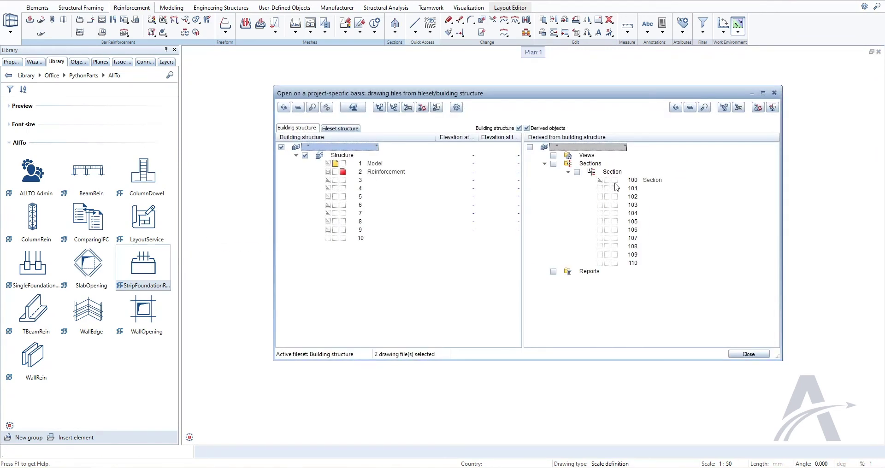
pyautogui.click(614, 180)
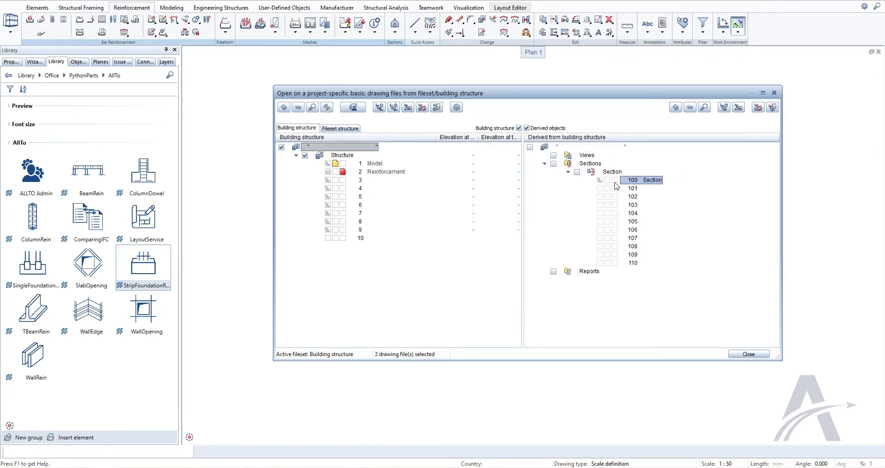
pyautogui.click(747, 354)
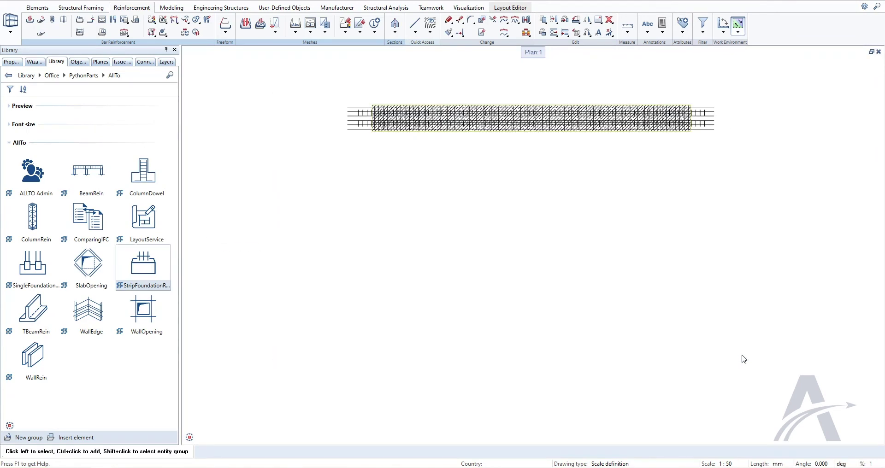
# Generate the labeled rebar drawing with sections on drawing 100 and place it.
pyautogui.doubleClick(443, 136)
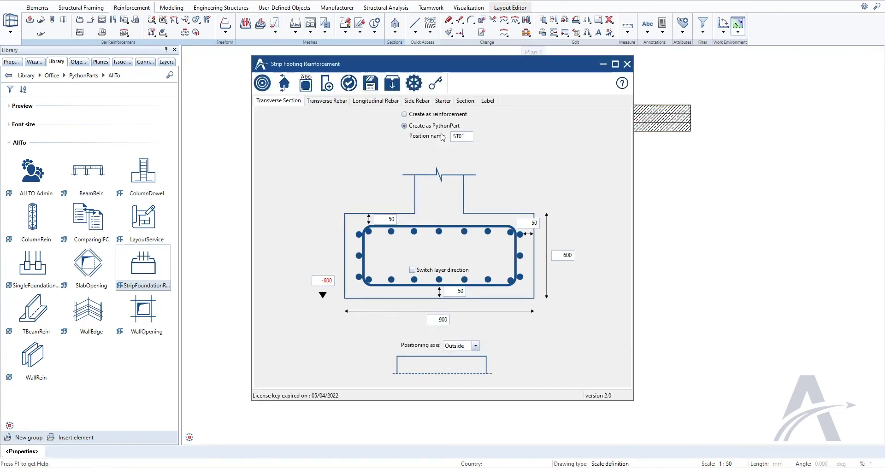
pyautogui.click(491, 103)
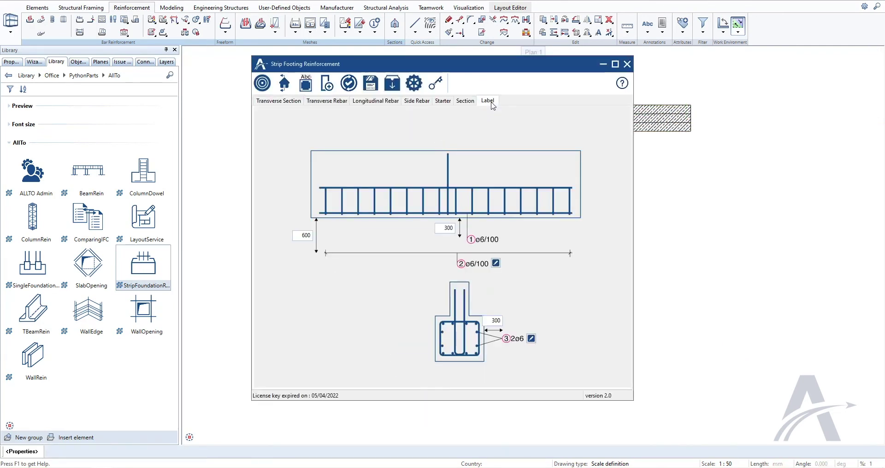
pyautogui.click(306, 84)
pyautogui.click(411, 233)
pyautogui.click(441, 258)
pyautogui.click(410, 235)
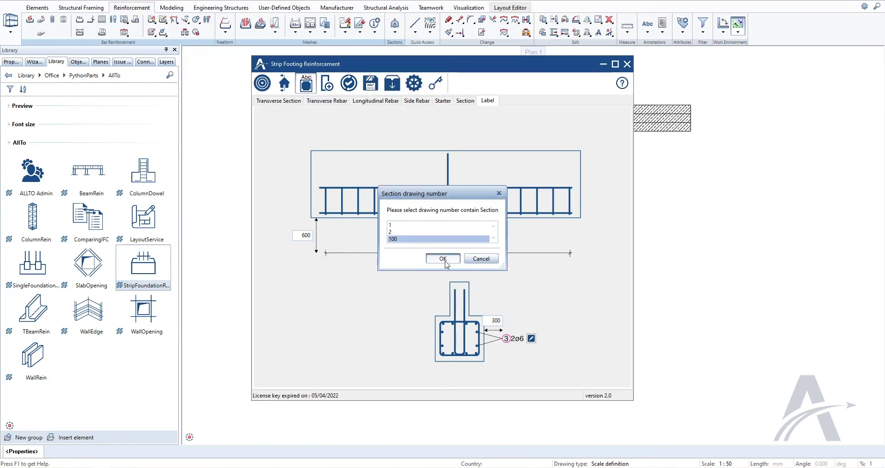
pyautogui.click(440, 259)
pyautogui.click(375, 352)
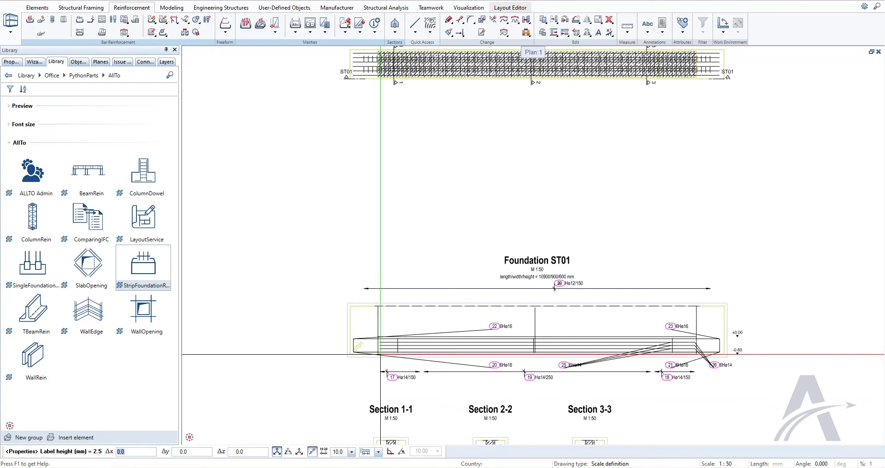
# Renumber the rebar marks starting from 1 and view Foundation ST01 with Section 1-1.
pyautogui.moveTo(375, 352); pyautogui.dragTo(336, 261, button='middle')
pyautogui.click(497, 223)
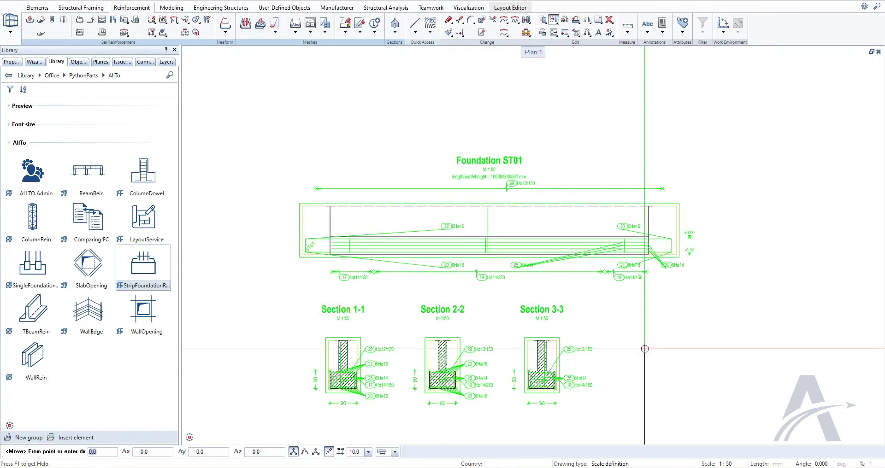
pyautogui.click(196, 32)
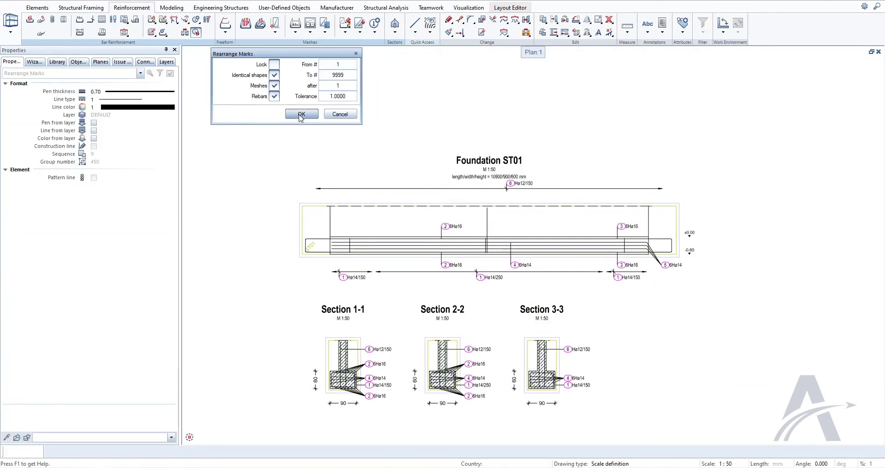
pyautogui.click(296, 117)
pyautogui.moveTo(511, 259)
pyautogui.mouseDown(button='middle')
pyautogui.moveTo(685, 336)
pyautogui.moveTo(438, 324)
pyautogui.moveTo(647, 102)
pyautogui.moveTo(700, 129)
pyautogui.mouseUp(button='middle')
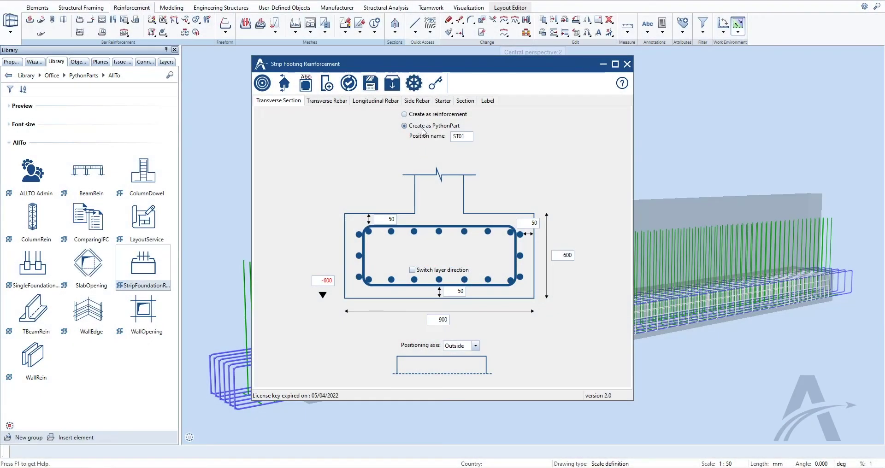
# In the plugin's Setting dialog, keep Language as English and Unit as mm.
pyautogui.click(414, 83)
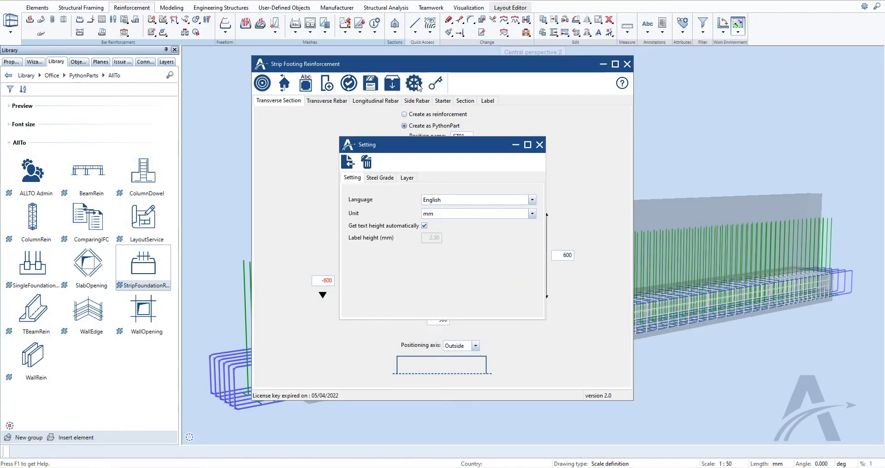
pyautogui.click(532, 201)
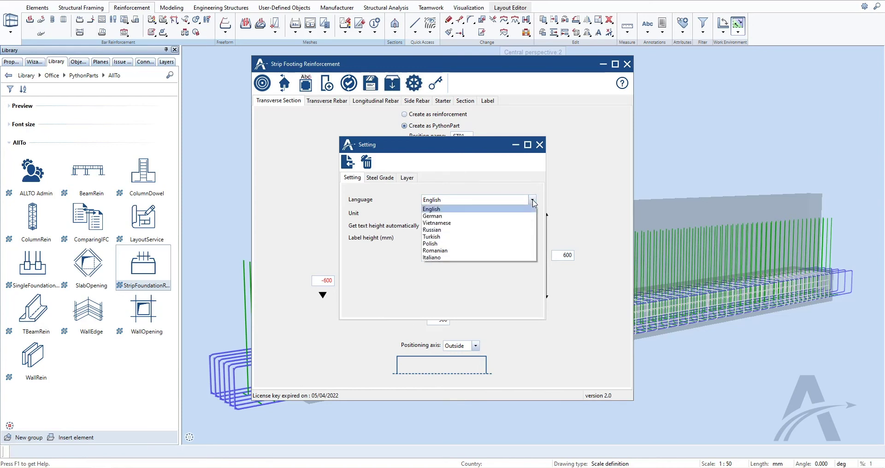
pyautogui.click(532, 201)
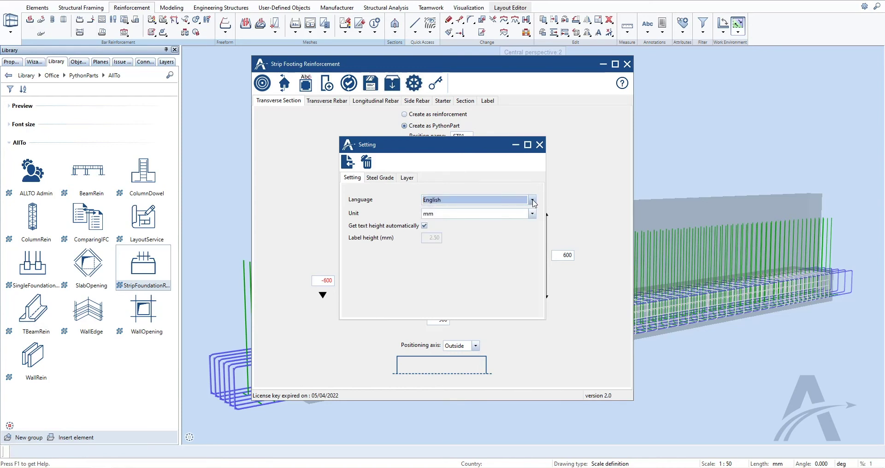
pyautogui.click(532, 214)
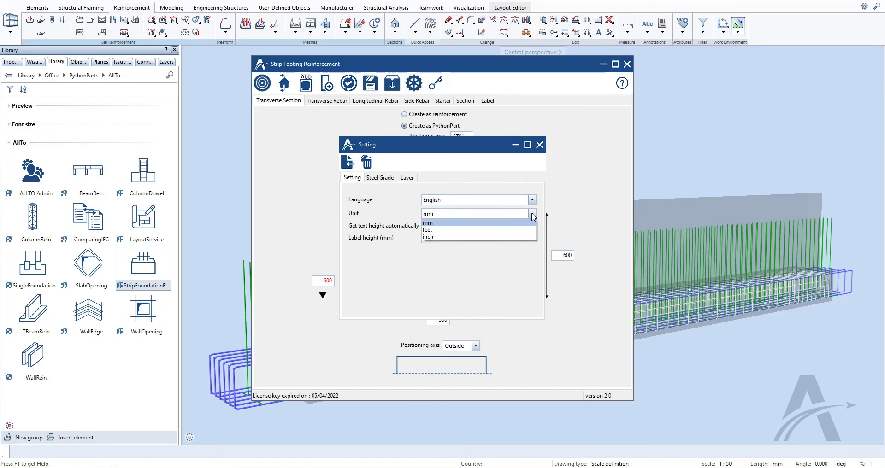
pyautogui.click(532, 215)
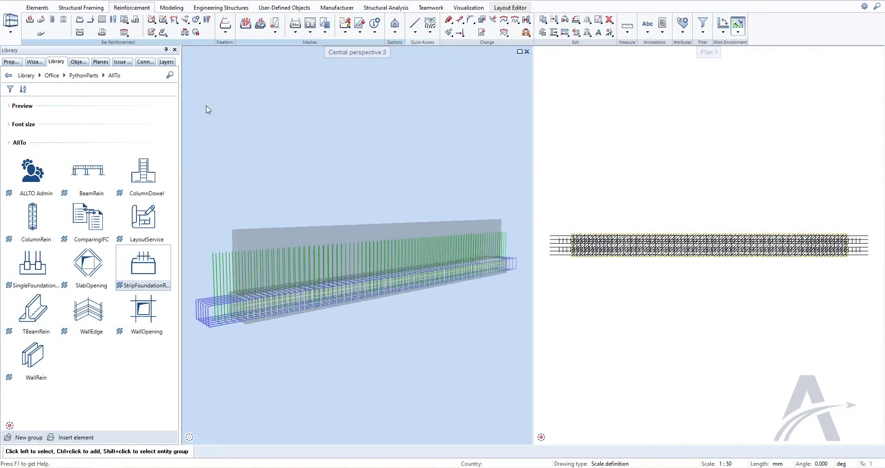
# Export the cross-section catalogs to a Desktop 'Cross-section catalog' file, then reopen the strip footing PythonPart.
pyautogui.click(157, 2)
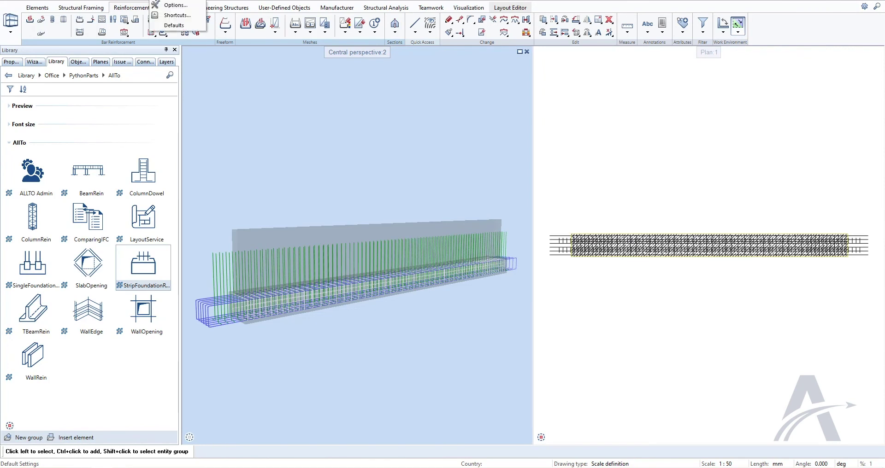
pyautogui.click(170, 25)
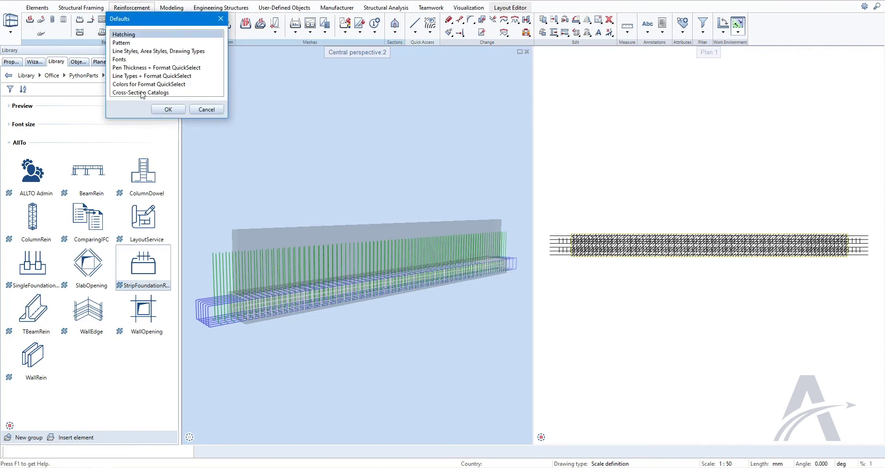
pyautogui.doubleClick(134, 93)
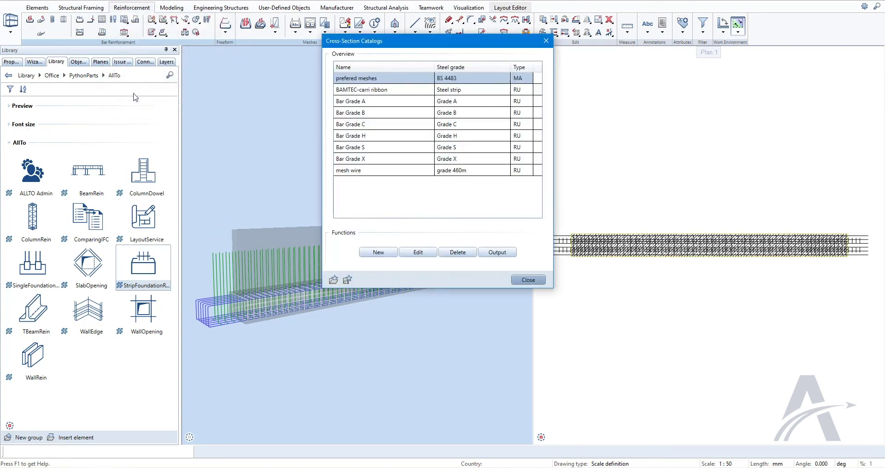
pyautogui.click(347, 281)
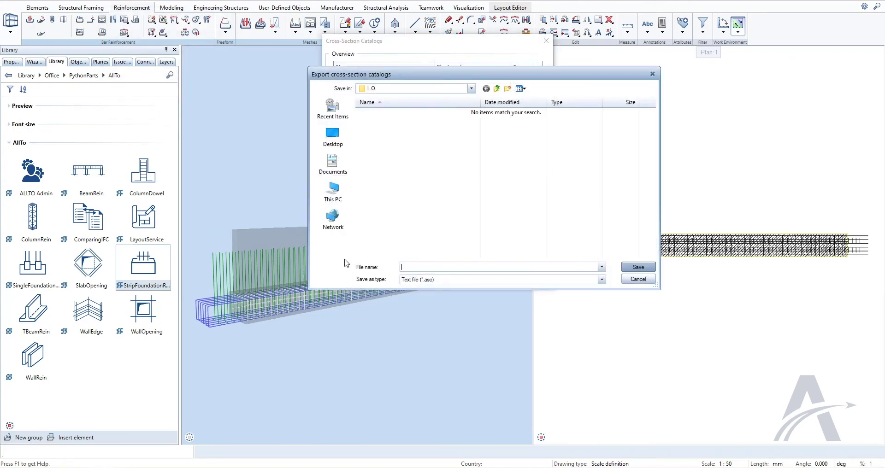
pyautogui.click(333, 190)
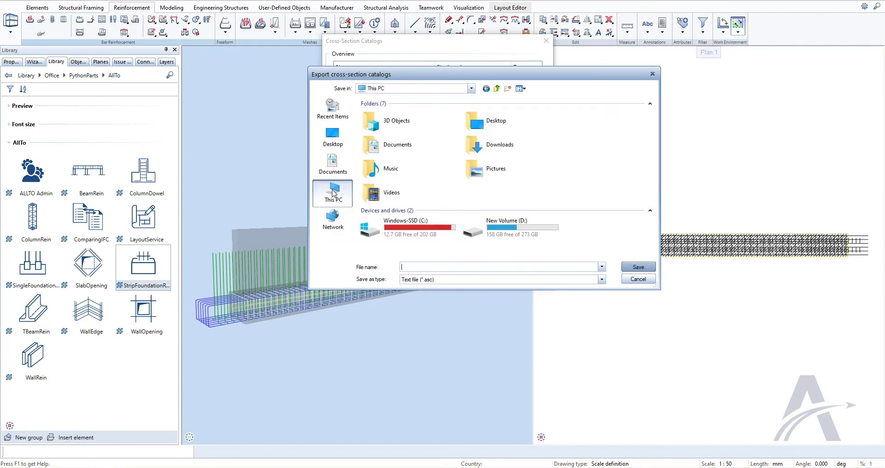
pyautogui.doubleClick(504, 124)
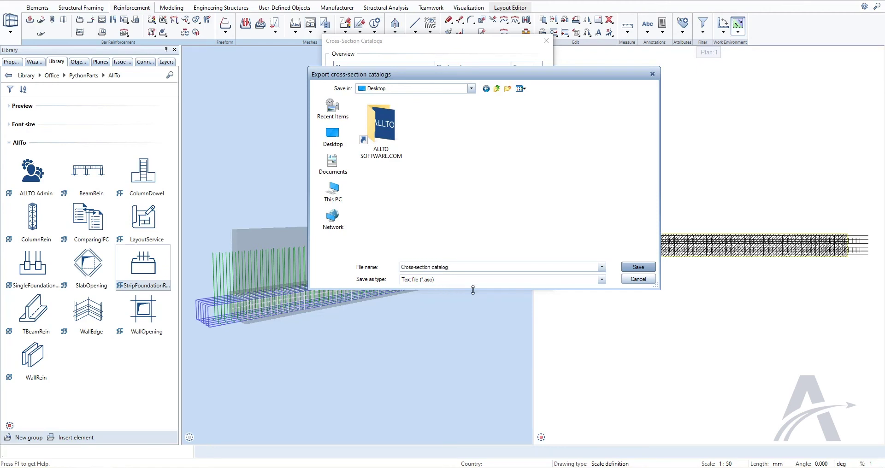
pyautogui.click(633, 267)
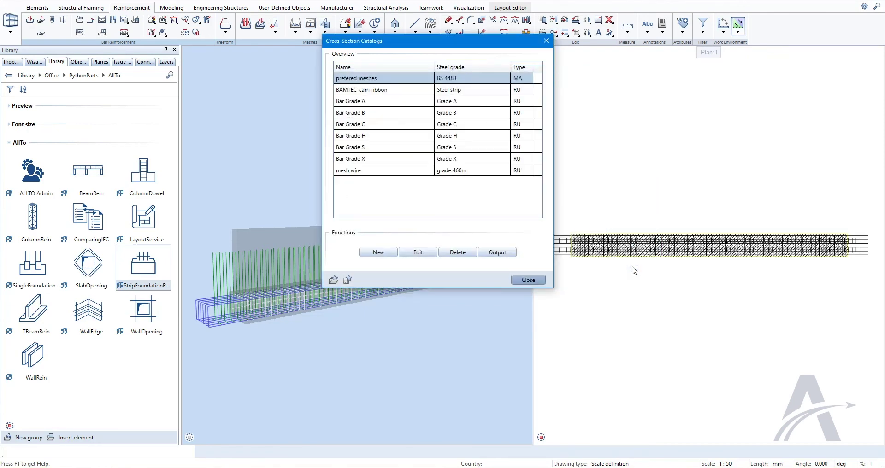
pyautogui.click(526, 279)
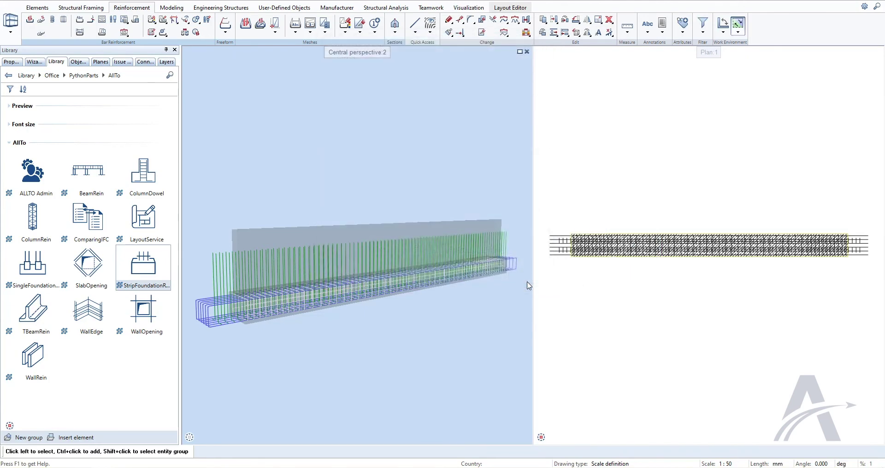
pyautogui.doubleClick(610, 264)
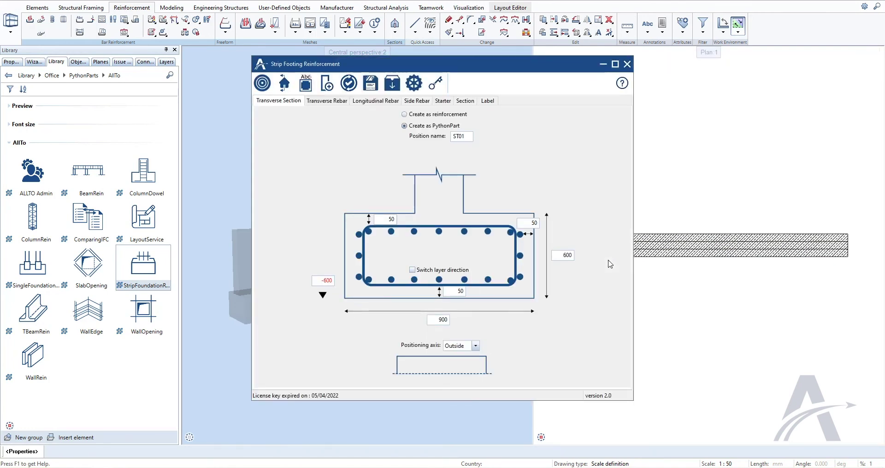
# Import Cross-section catalog.txt into the plugin settings and acknowledge the steel grade notice.
pyautogui.click(416, 86)
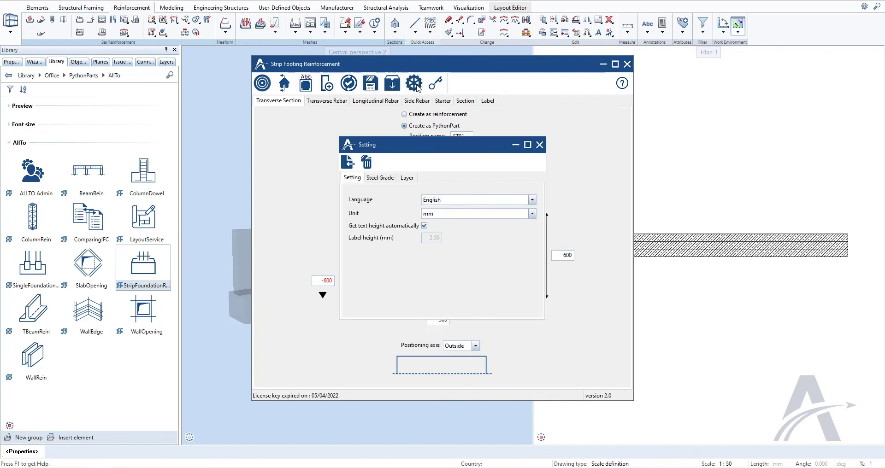
pyautogui.click(349, 165)
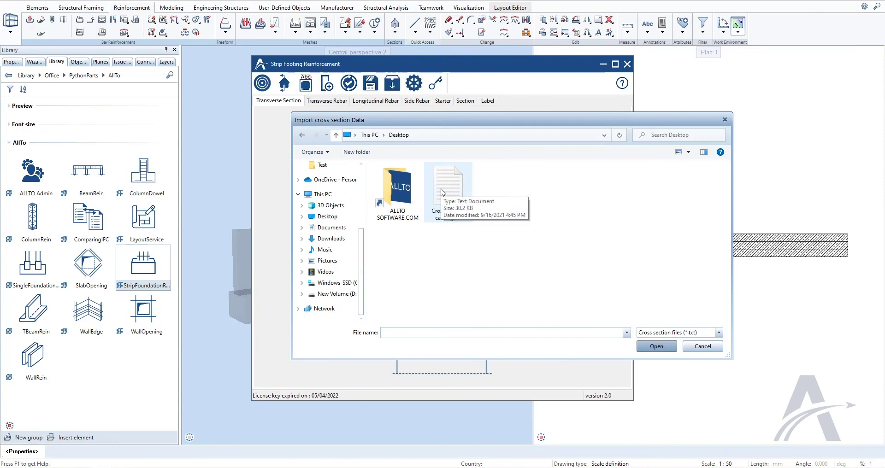
pyautogui.click(441, 192)
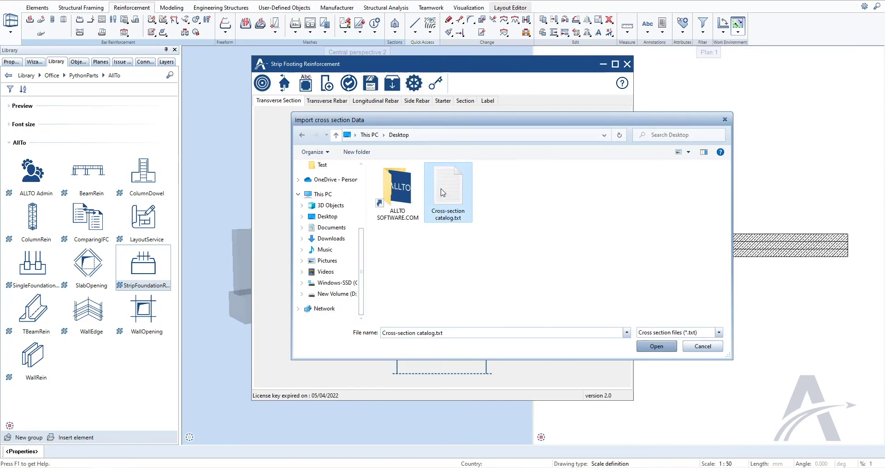
pyautogui.click(656, 346)
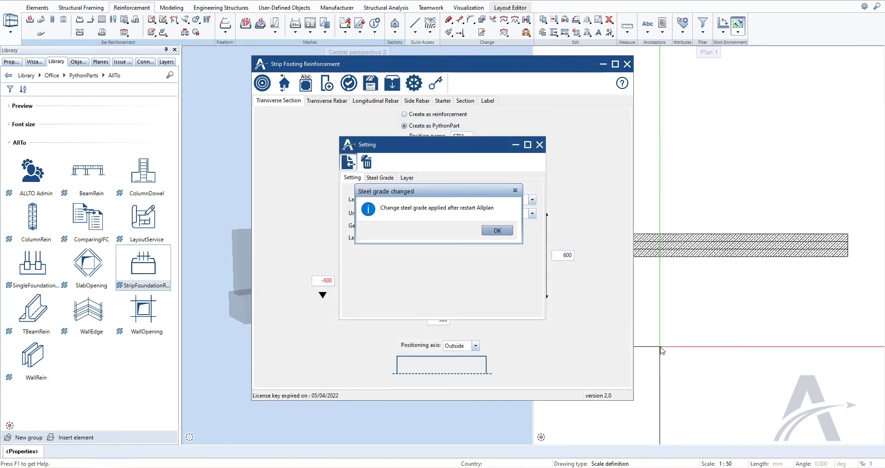
pyautogui.press('Return')
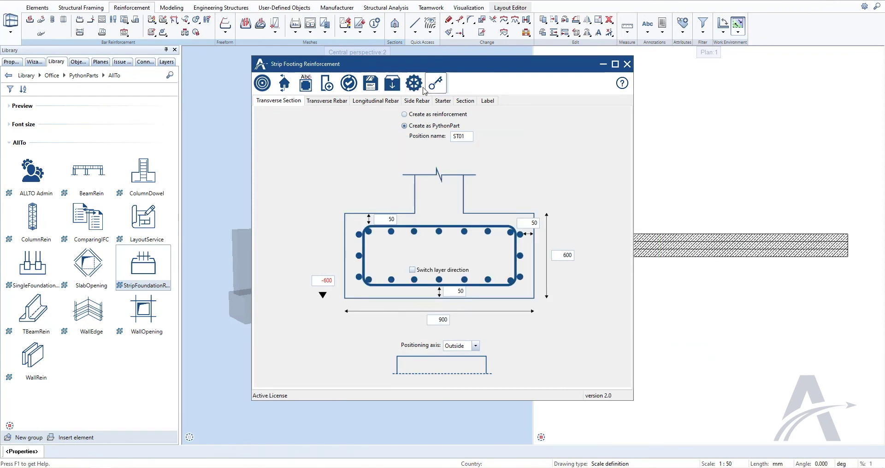
# Check the Steel Grade tab and keep H for transverse rebar.
pyautogui.click(415, 84)
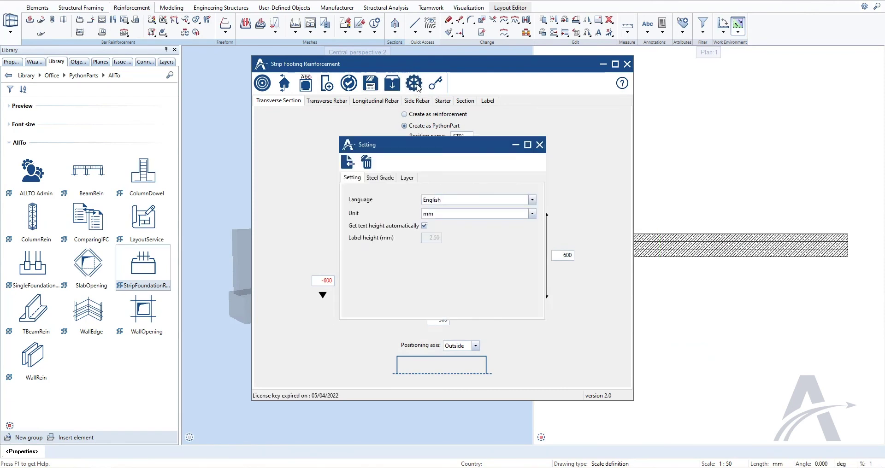
pyautogui.click(379, 180)
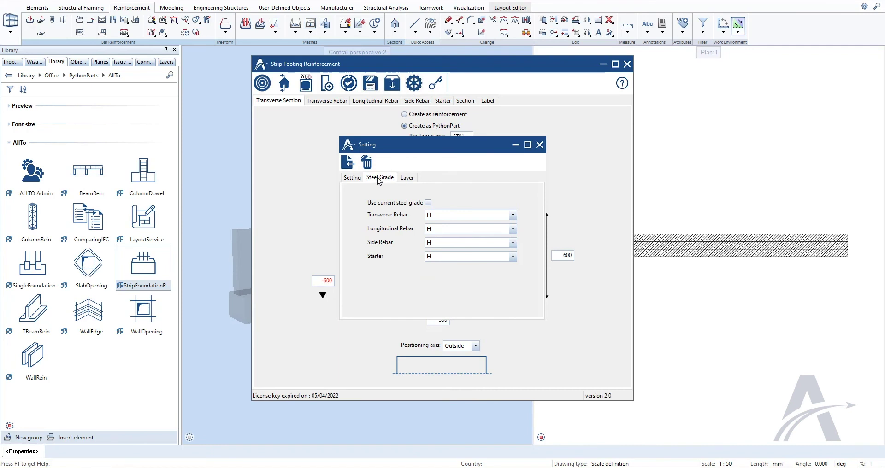
pyautogui.click(513, 215)
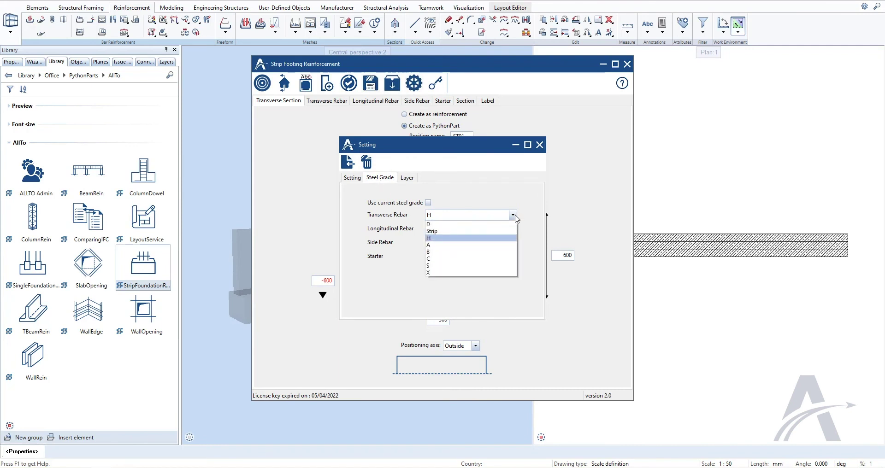
pyautogui.click(517, 218)
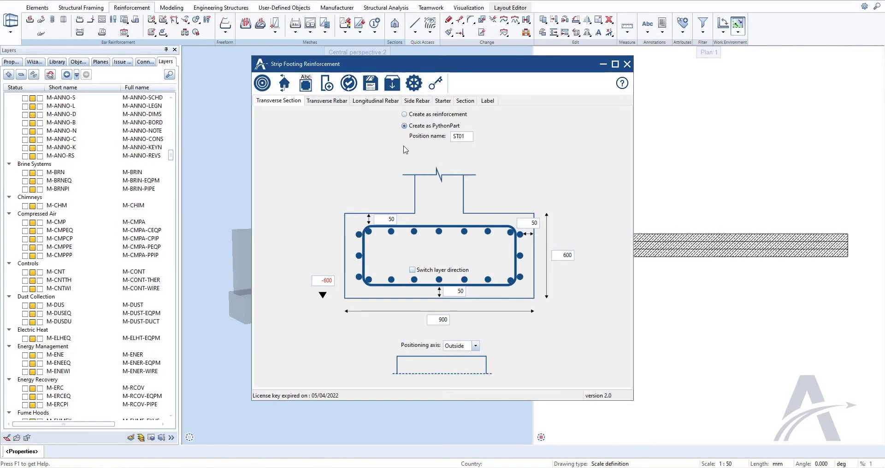
# Assign layers de_gen01–de_gen04 to transverse, longitudinal, side and starter rebar, default layers unchecked.
pyautogui.click(414, 84)
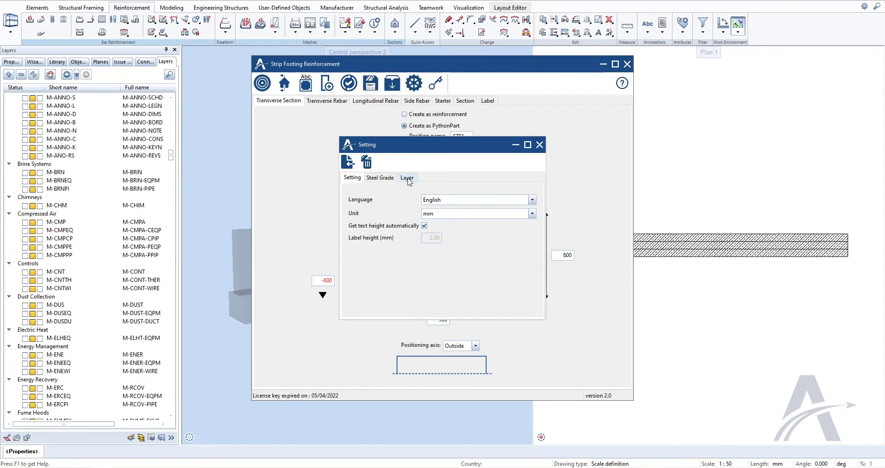
pyautogui.click(408, 179)
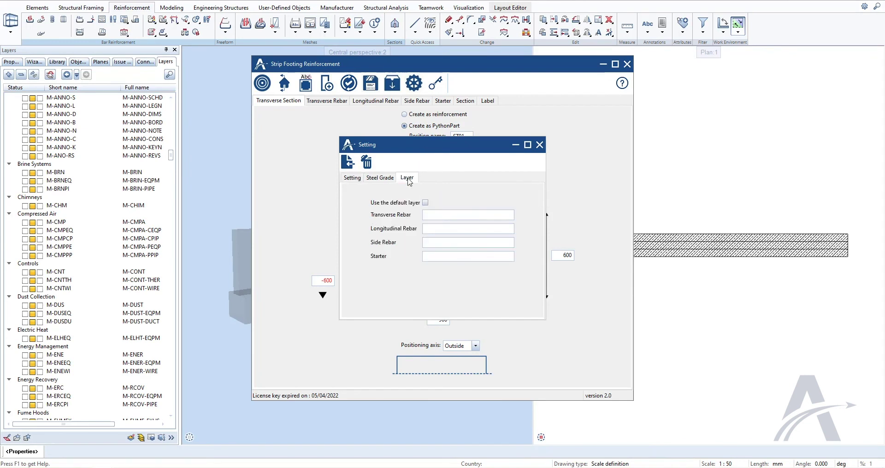
pyautogui.click(425, 202)
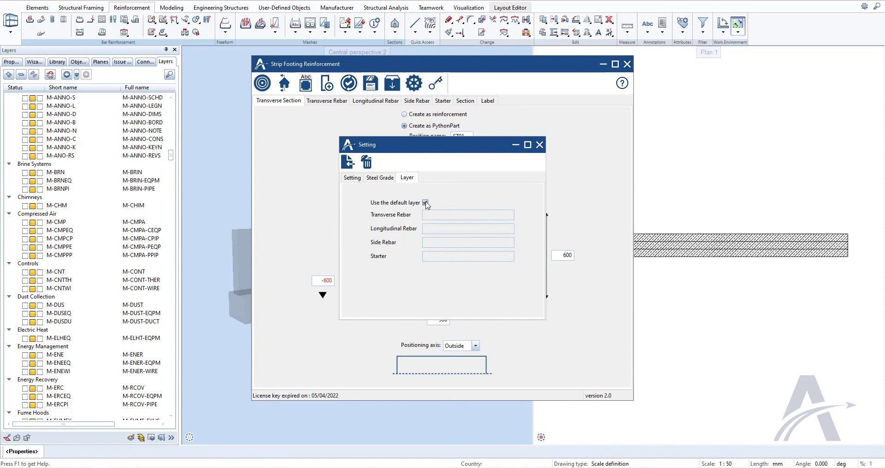
pyautogui.click(424, 203)
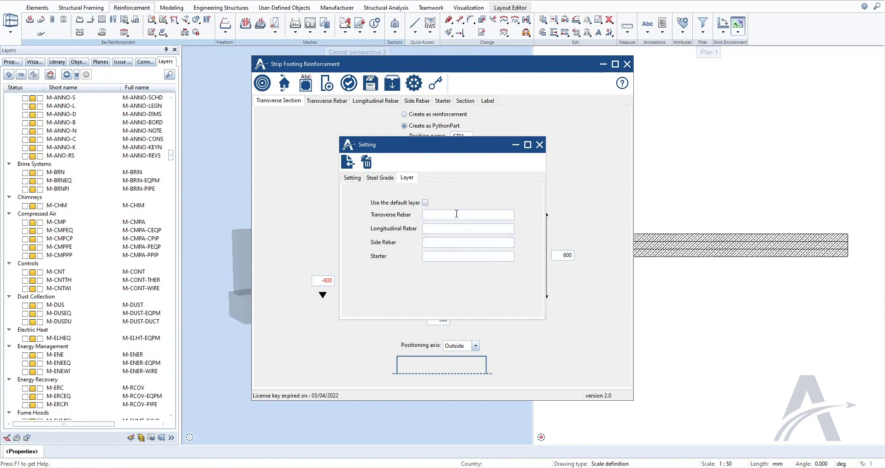
pyautogui.write('de_gen01')
pyautogui.press('Tab')
pyautogui.write('2')
pyautogui.write('03')
pyautogui.write('04')
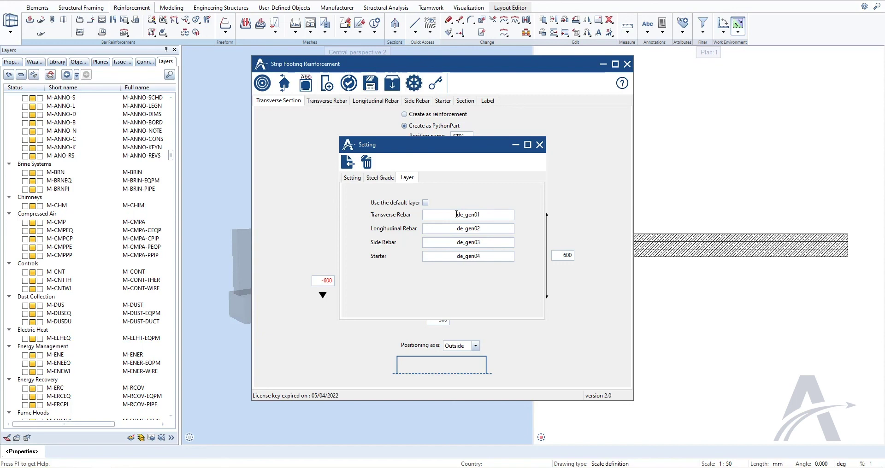
pyautogui.click(540, 146)
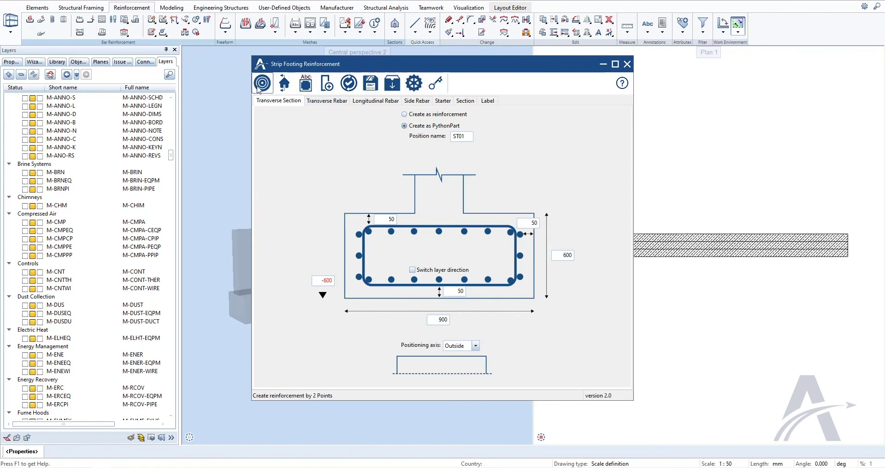
# Create the strip footing with its reinforcement in the model.
pyautogui.click(285, 83)
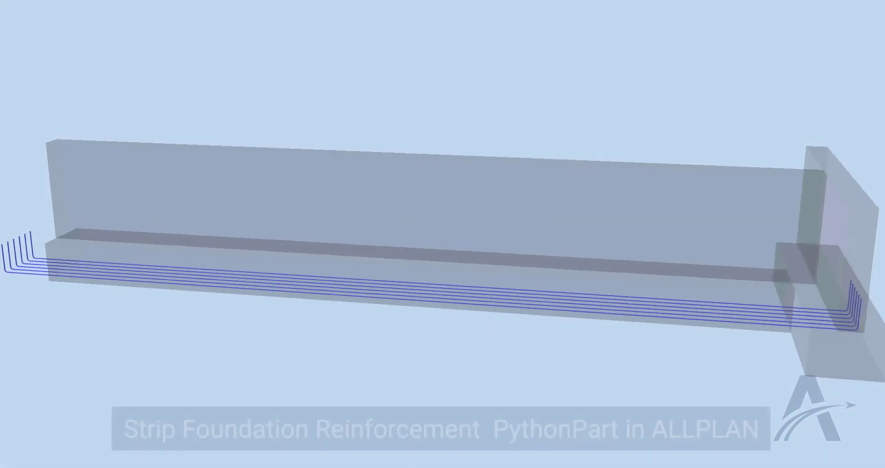